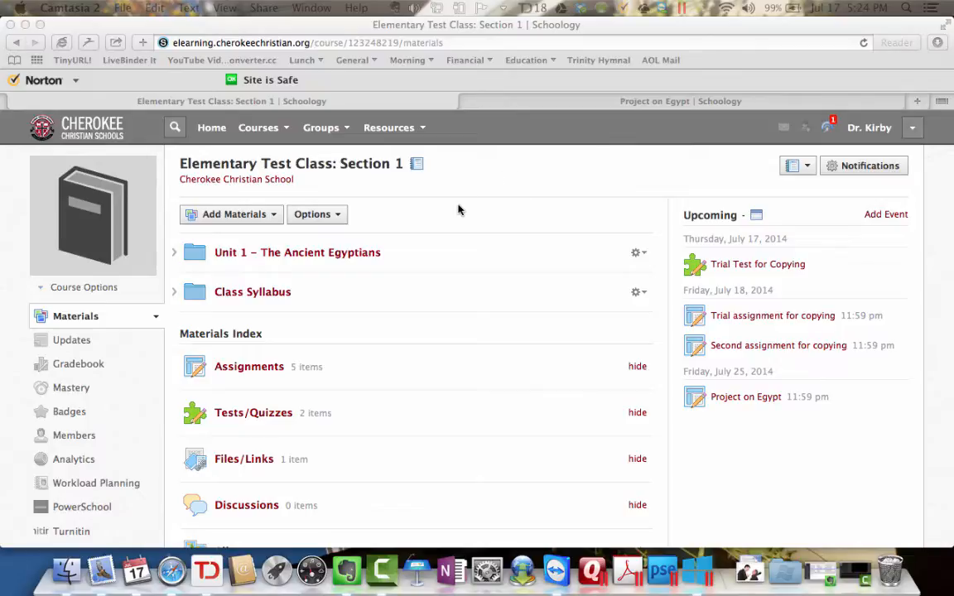
# Open the Unit 1 – The Ancient Egyptians folder and start a new assignment in it
pyautogui.click(353, 258)
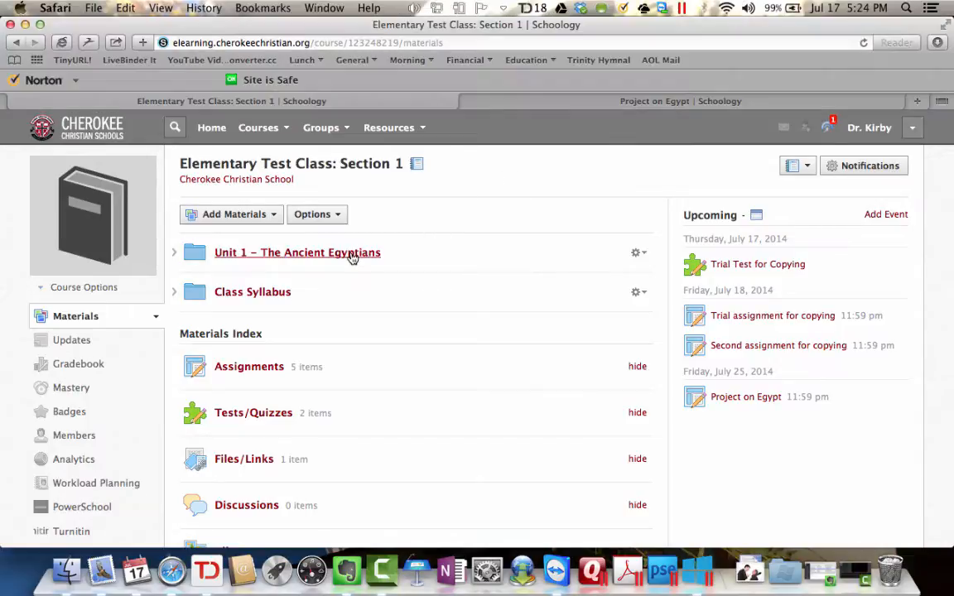
pyautogui.click(352, 254)
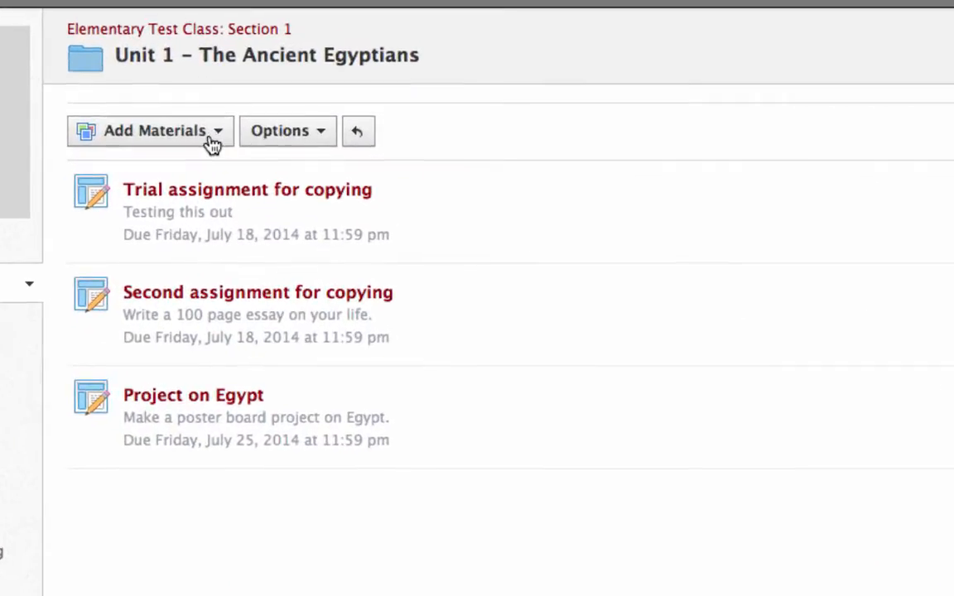
pyautogui.click(270, 227)
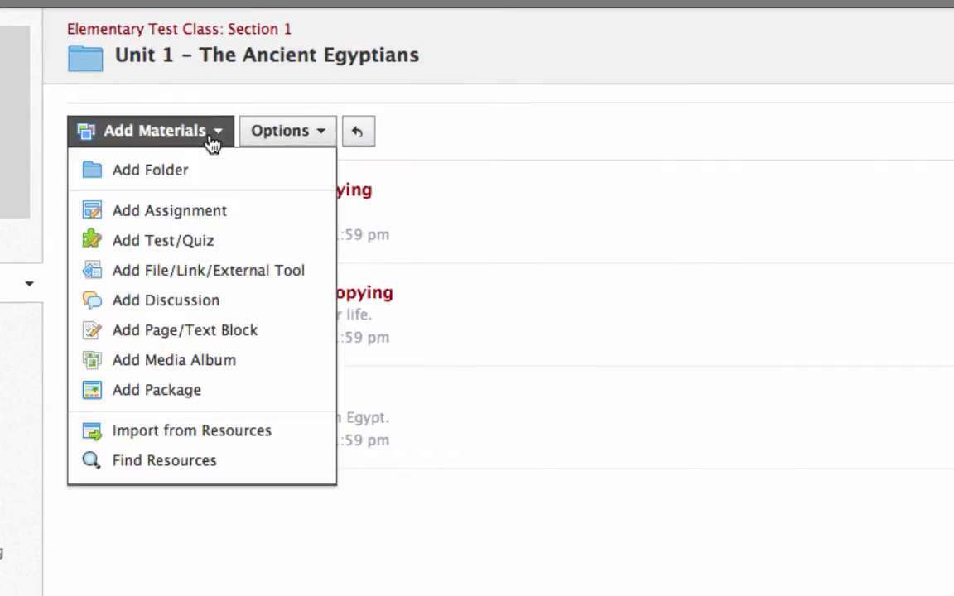
pyautogui.click(207, 212)
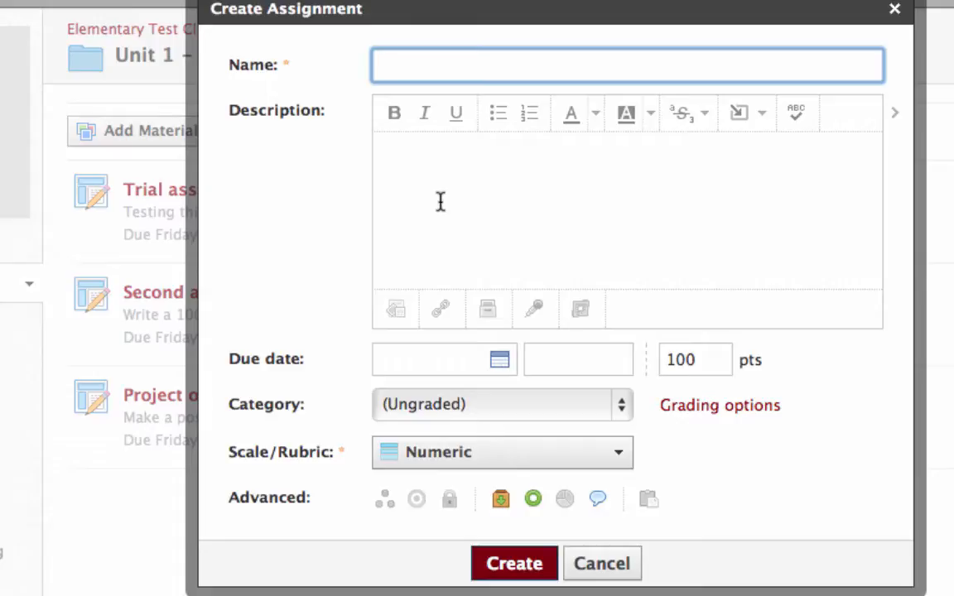
# Name the assignment "Essay on Egypt" and enter the description "Write a 100 page essay on Egypt."
pyautogui.write('Essay on Egypt')
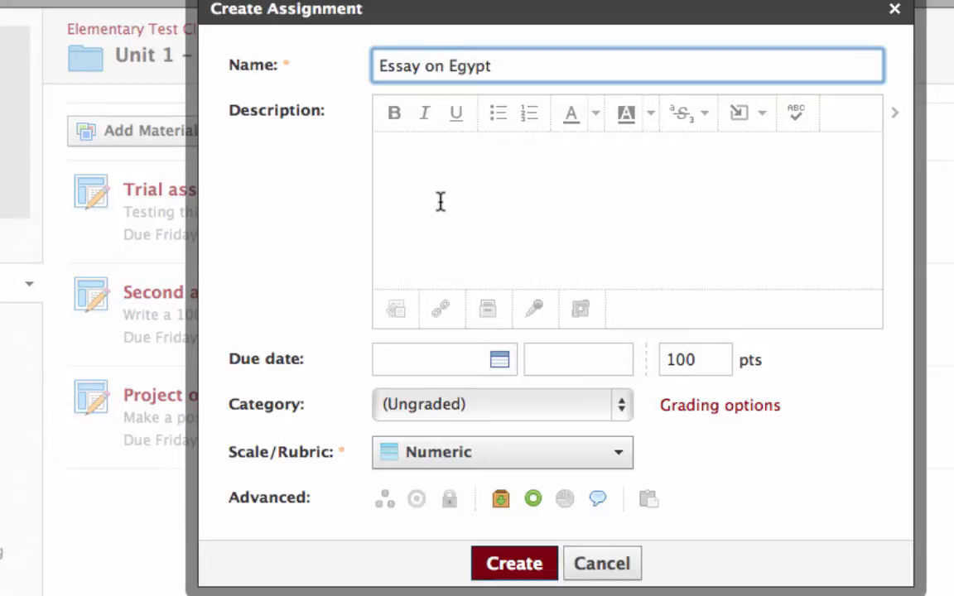
pyautogui.click(439, 166)
pyautogui.write('Write a 100 page essay on Egypt.')
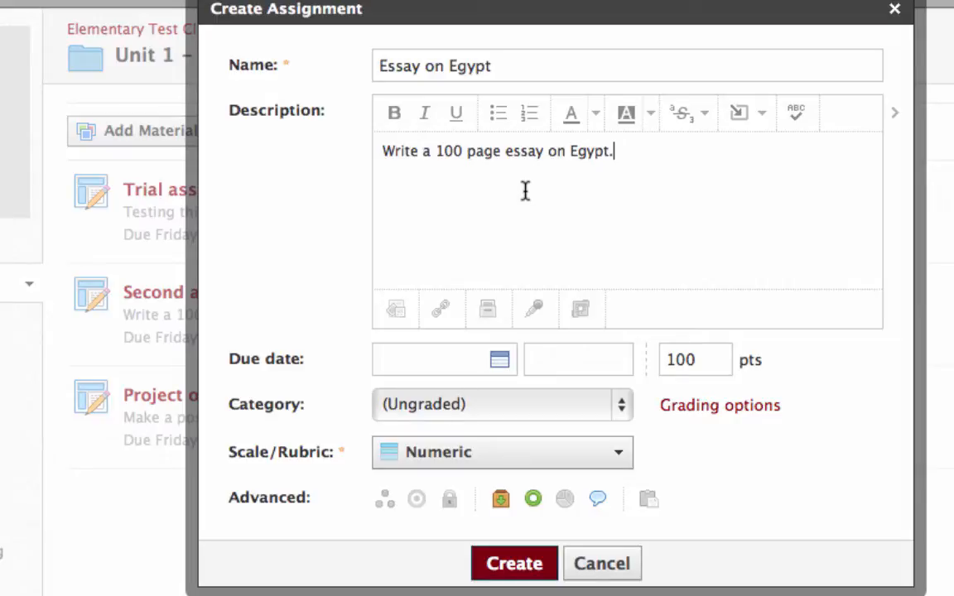
# Set the assignment's due date to July 18, 2014 and its category to Test
pyautogui.click(498, 361)
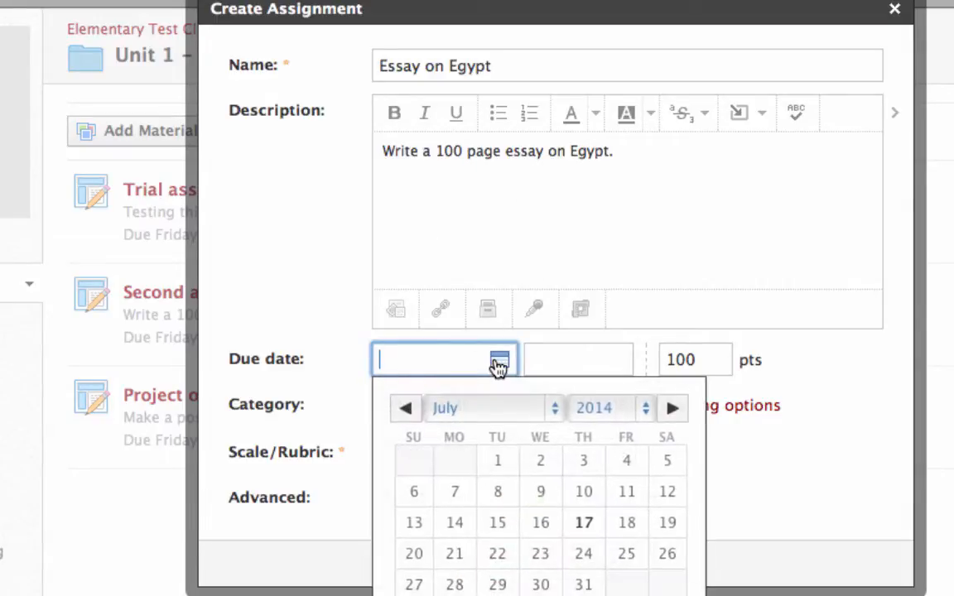
pyautogui.click(627, 524)
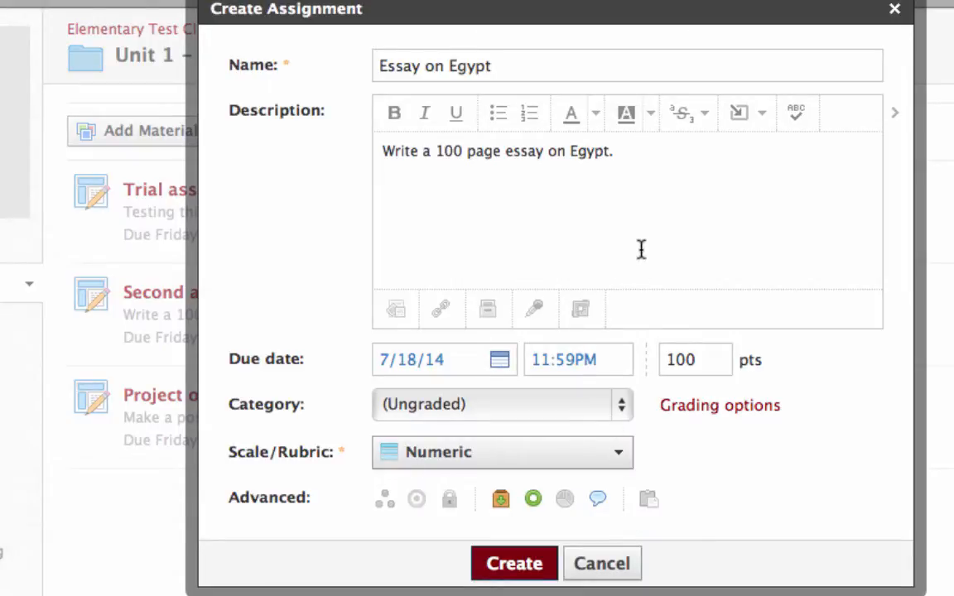
pyautogui.click(623, 409)
pyautogui.click(591, 474)
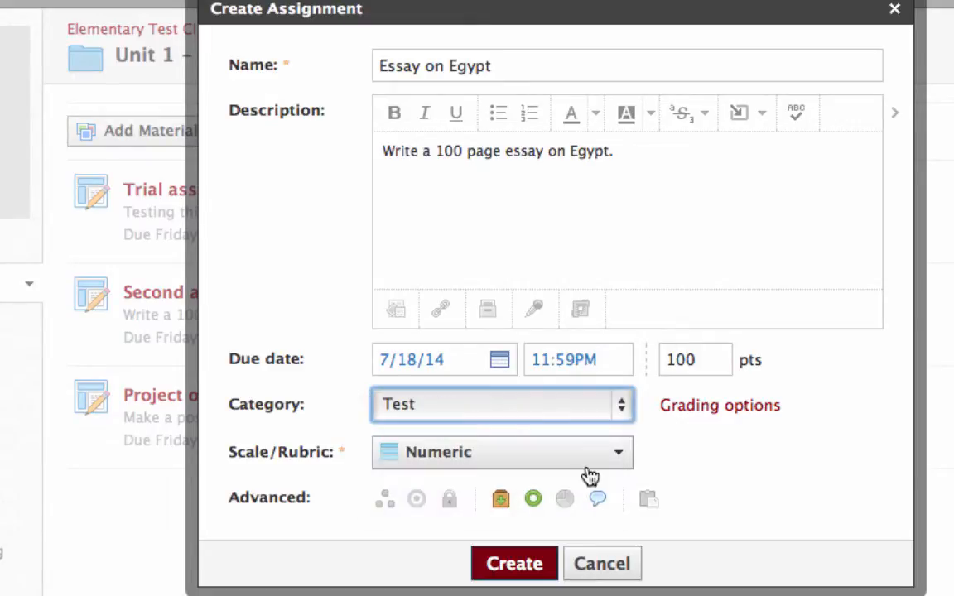
# Show the assignment's grading options and start a new rubric for it named "Essay Rubric"
pyautogui.click(722, 406)
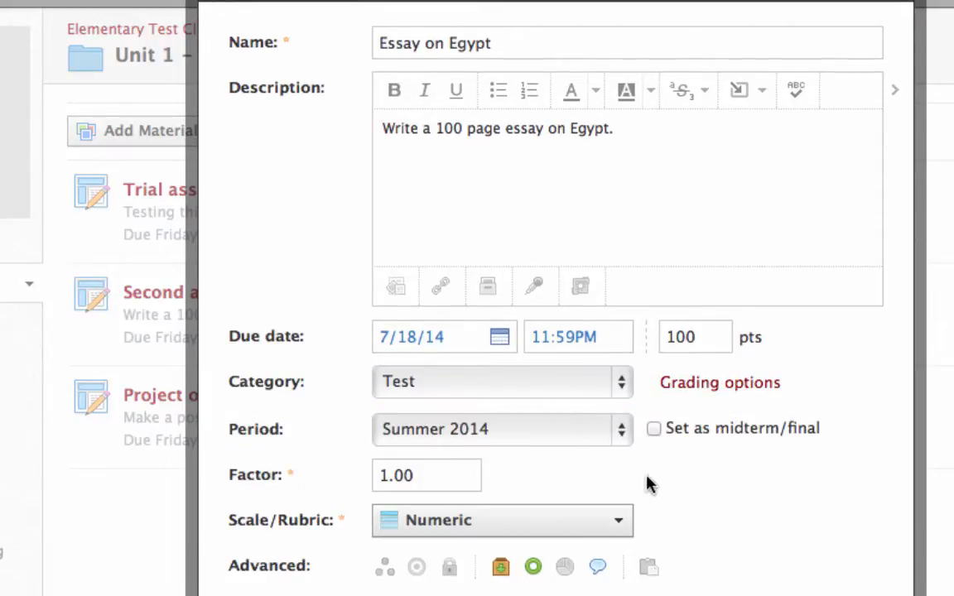
pyautogui.scroll(-3, 694, 483)
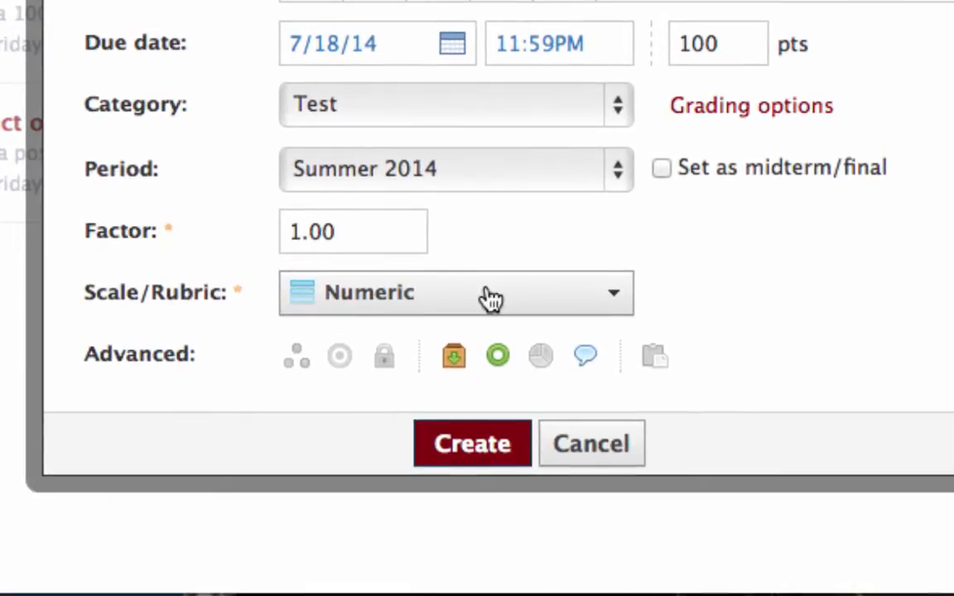
pyautogui.click(619, 307)
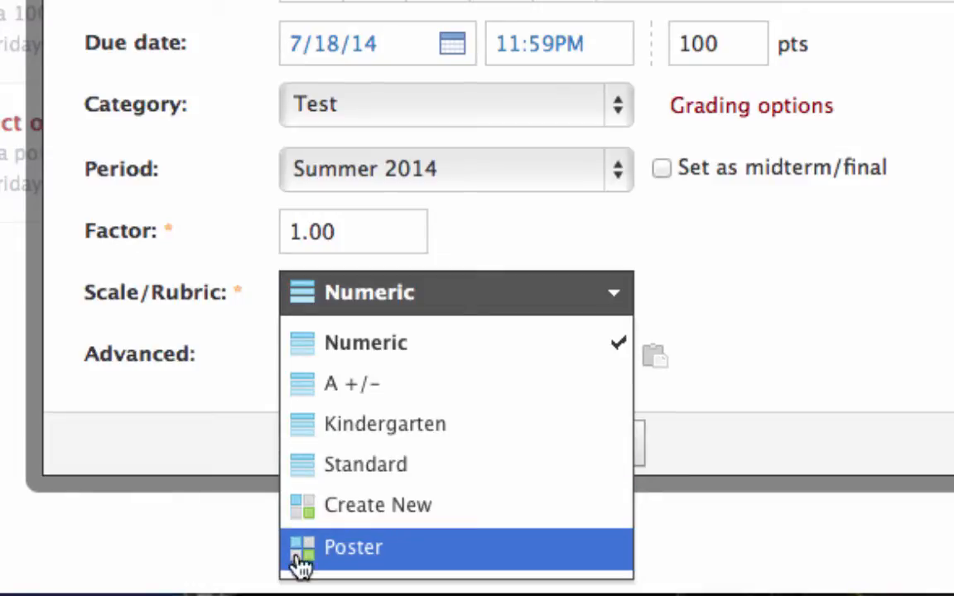
pyautogui.click(374, 507)
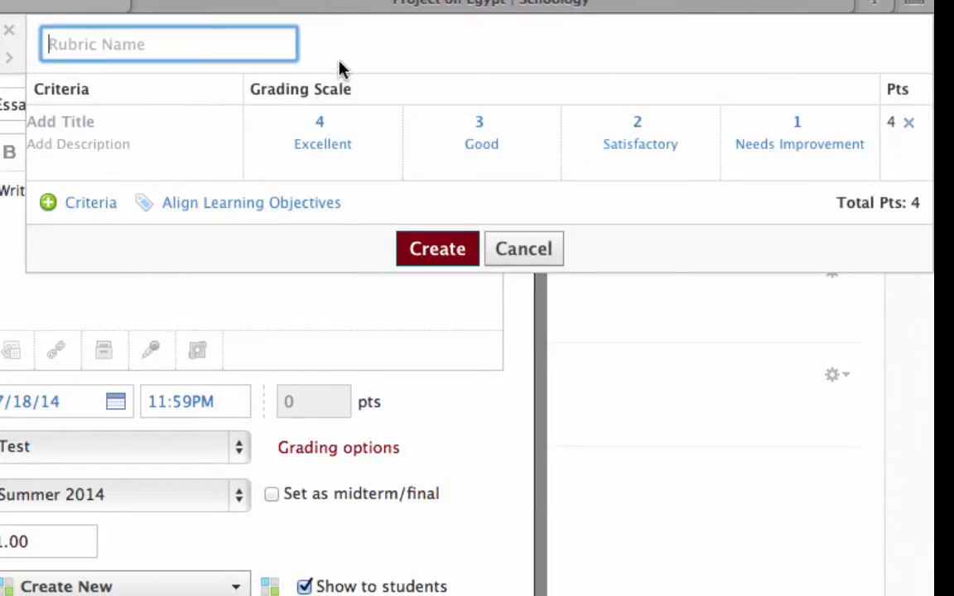
pyautogui.write('E')
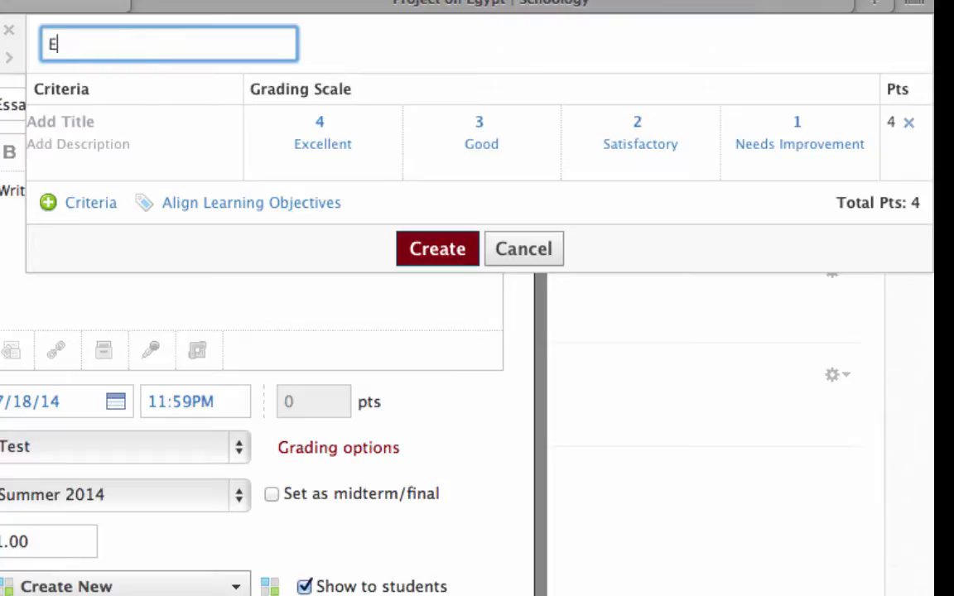
pyautogui.write('ssay Rubric')
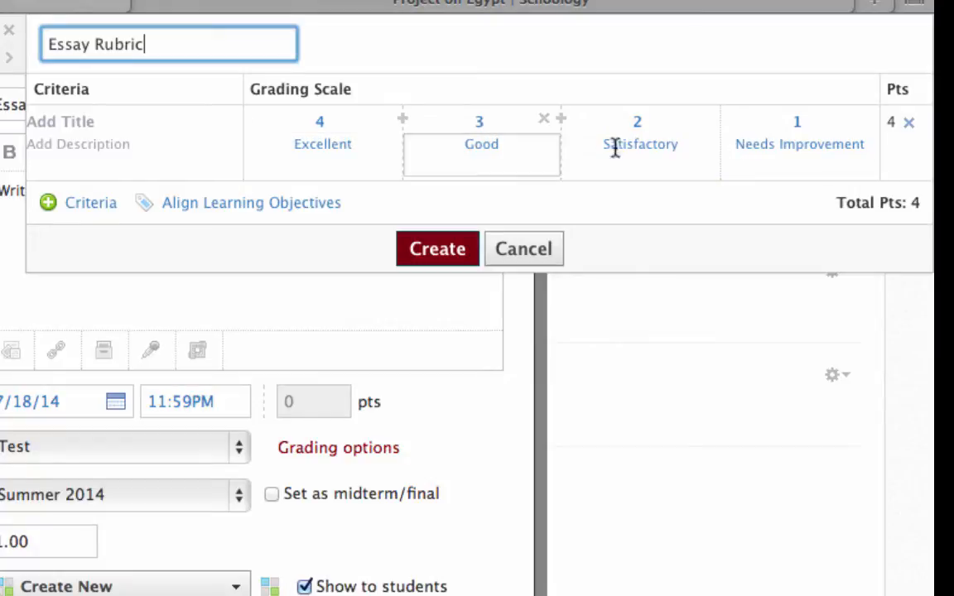
# Title the rubric's first criterion "Grammar" and describe it as "Proper use of grammar"
pyautogui.click(101, 122)
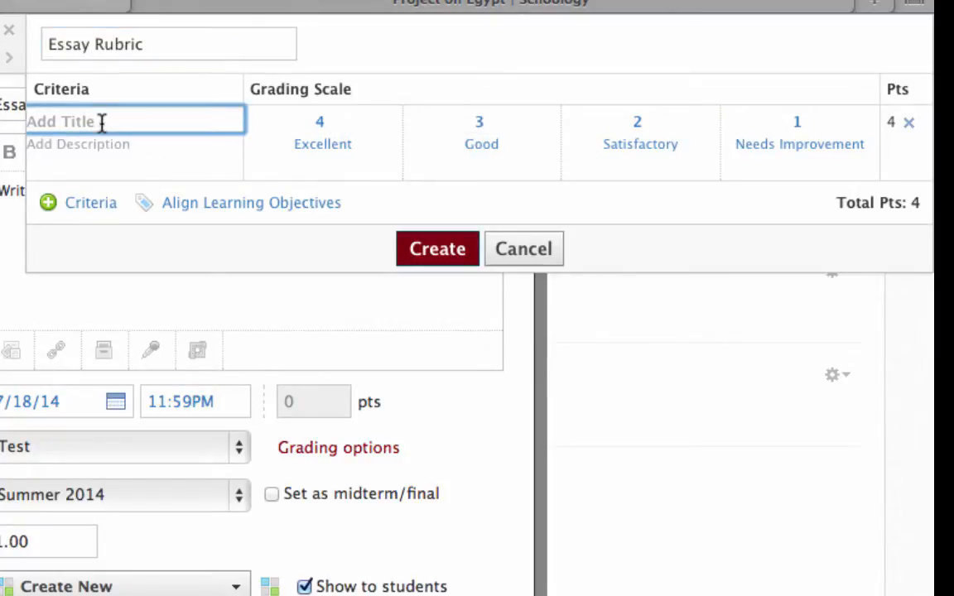
pyautogui.write('Grammar')
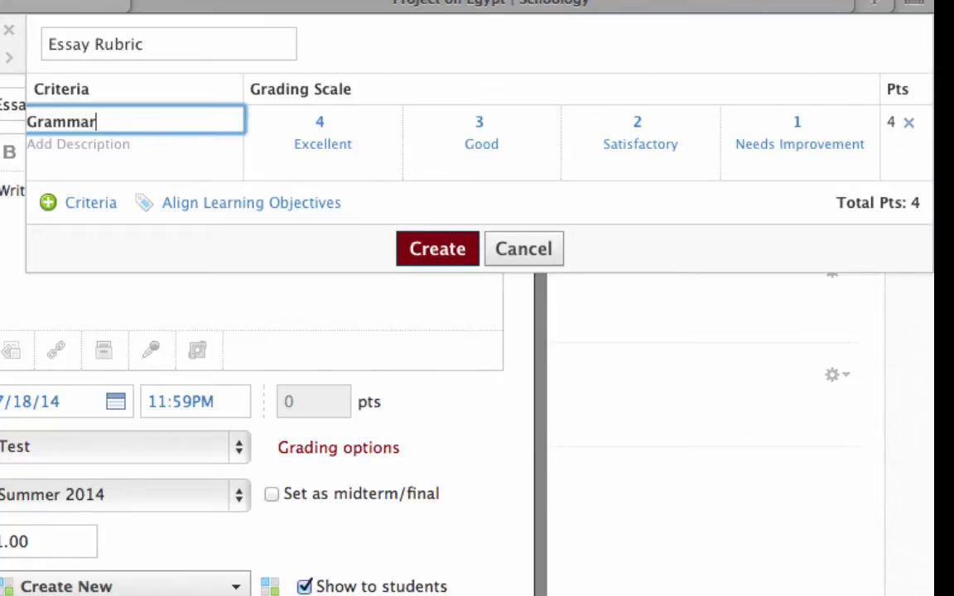
pyautogui.click(142, 152)
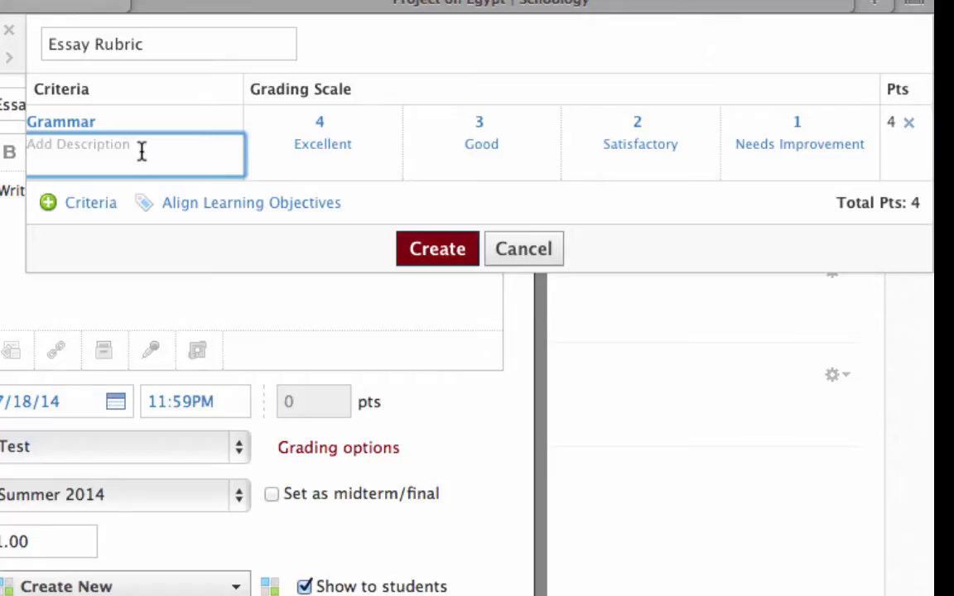
pyautogui.write('Proper use of grammar')
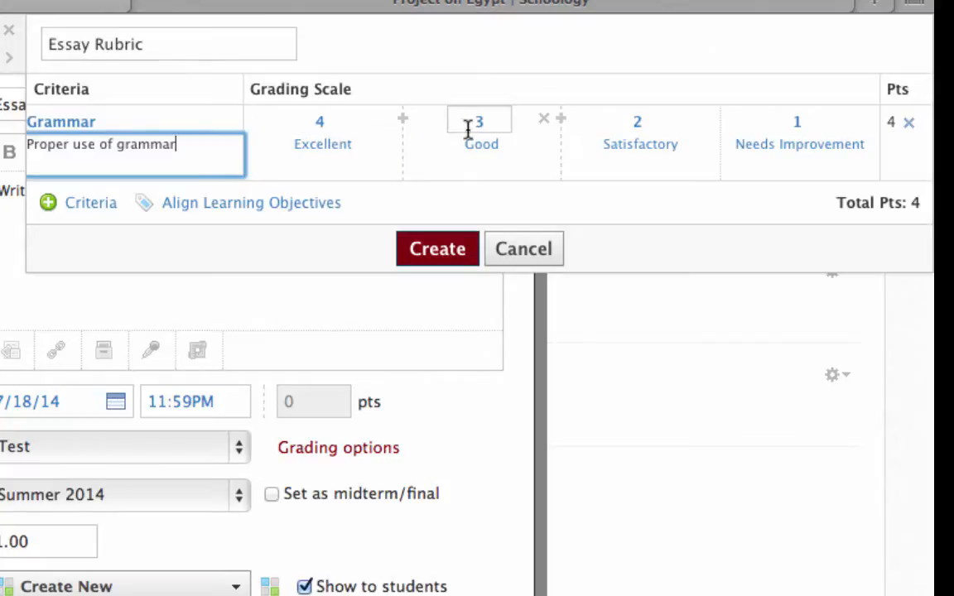
# Set the Grammar criterion's points to 25 for Excellent, 15 for Good and 10 for Satisfactory
pyautogui.click(342, 123)
pyautogui.press('BackSpace')
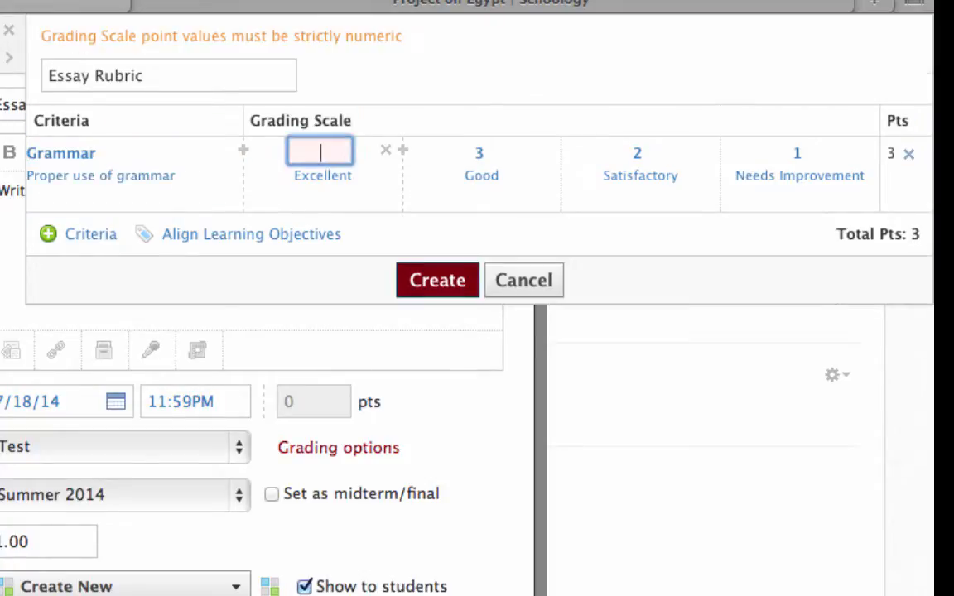
pyautogui.write('25')
pyautogui.press('Tab')
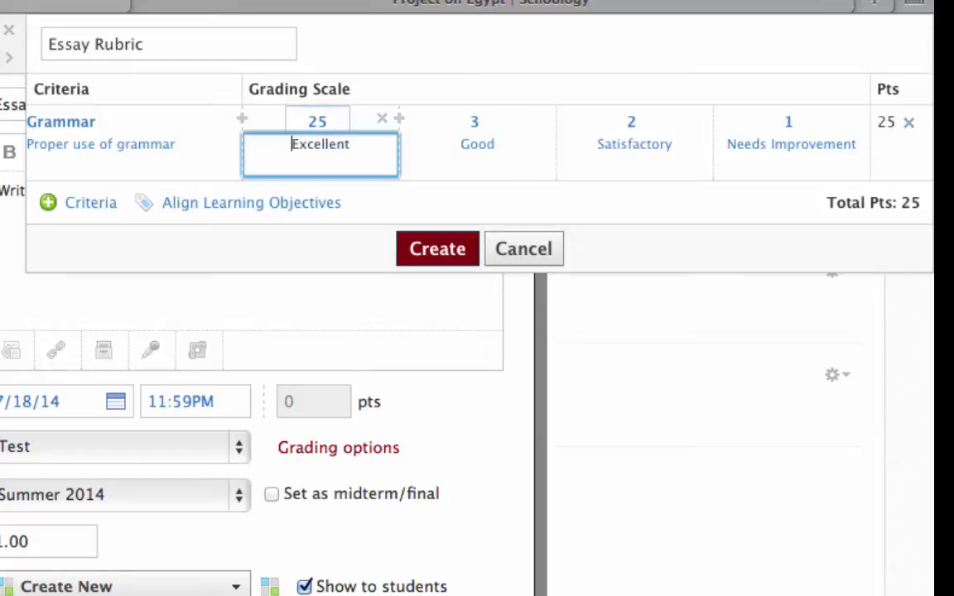
pyautogui.click(488, 120)
pyautogui.write('15')
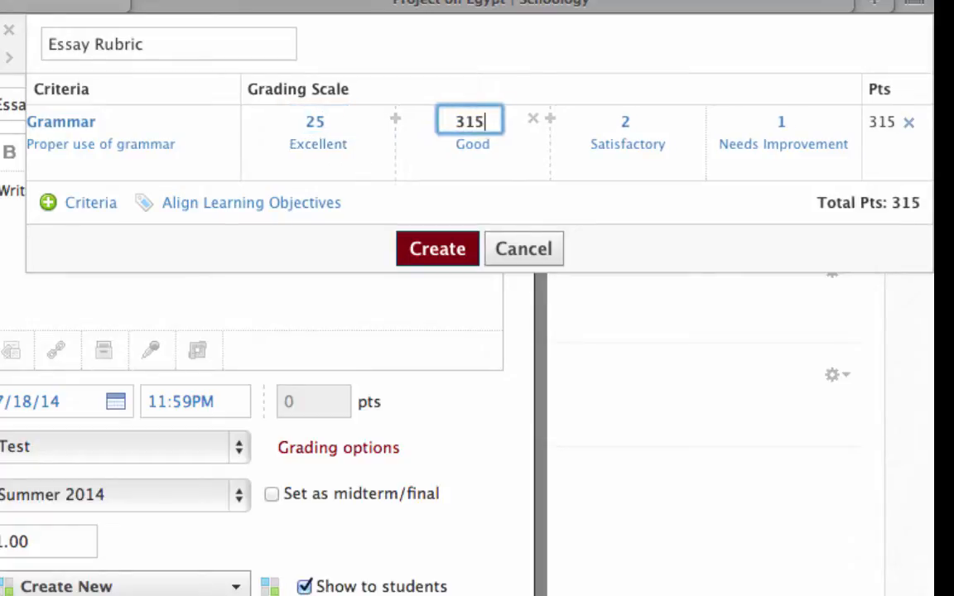
pyautogui.press('BackSpace')
pyautogui.press('BackSpace')
pyautogui.press('BackSpace')
pyautogui.write('15')
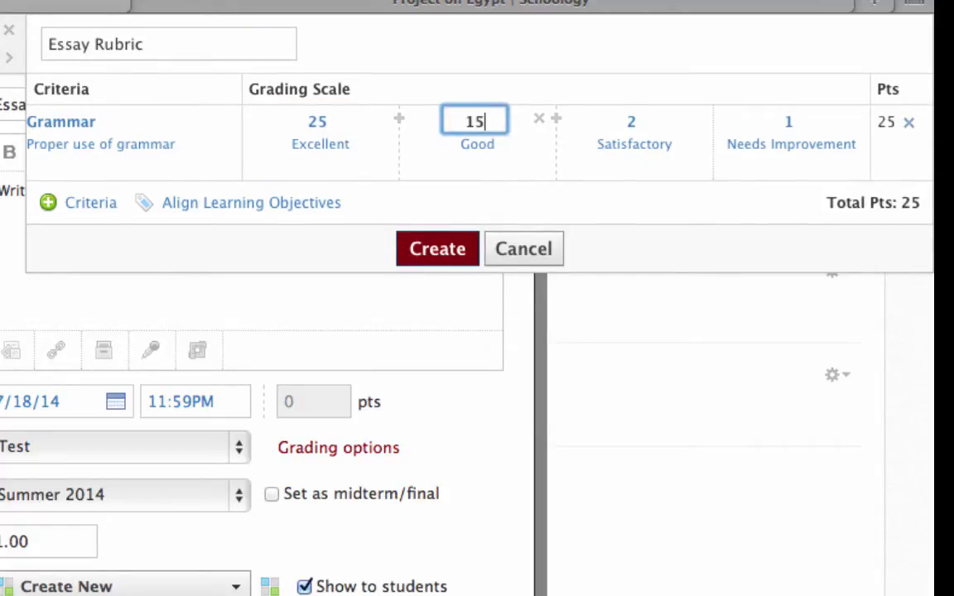
pyautogui.press('Tab')
pyautogui.press('Tab')
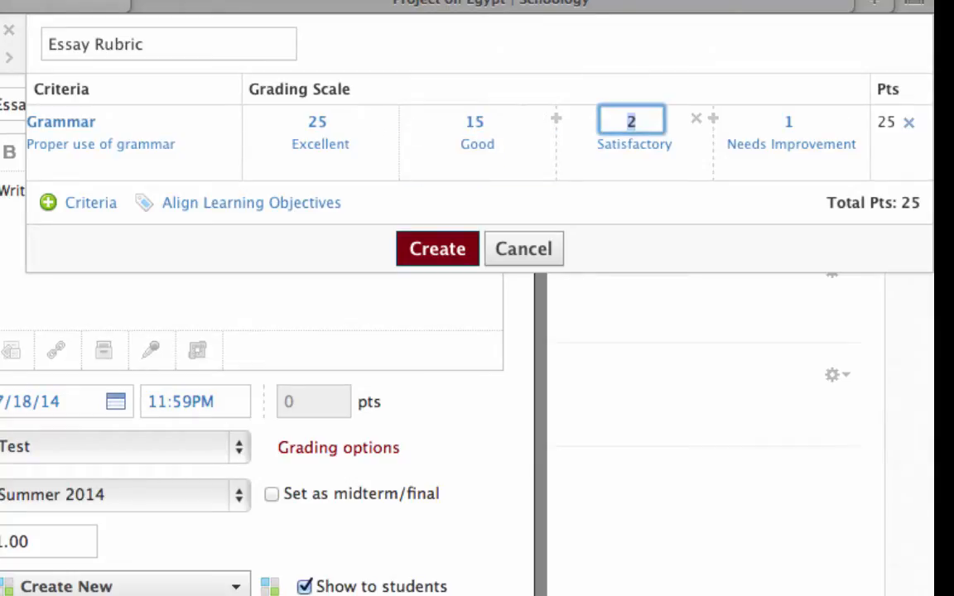
pyautogui.write('10')
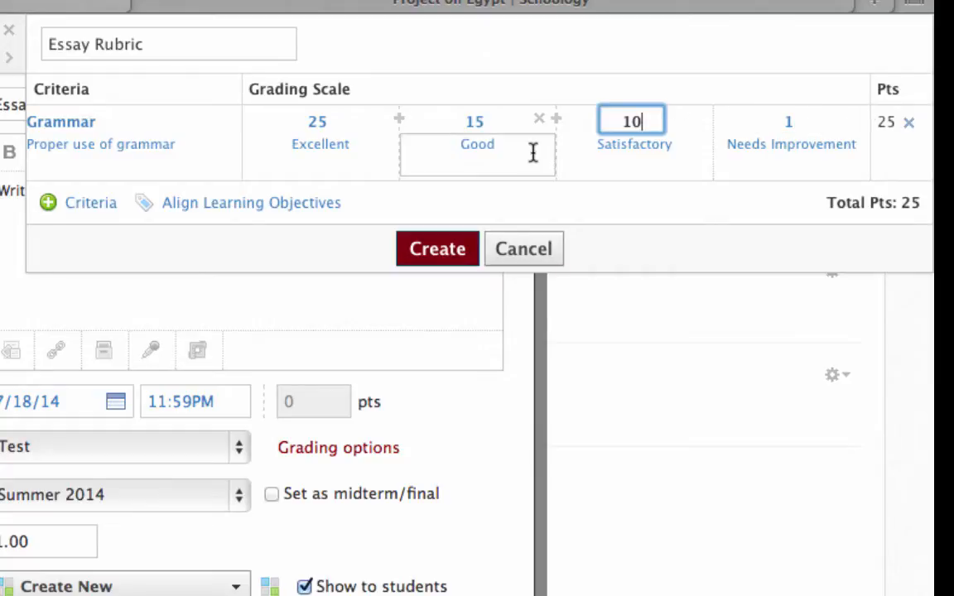
# Add a second rubric criterion titled "Content" with the description "Interesting content"
pyautogui.click(83, 206)
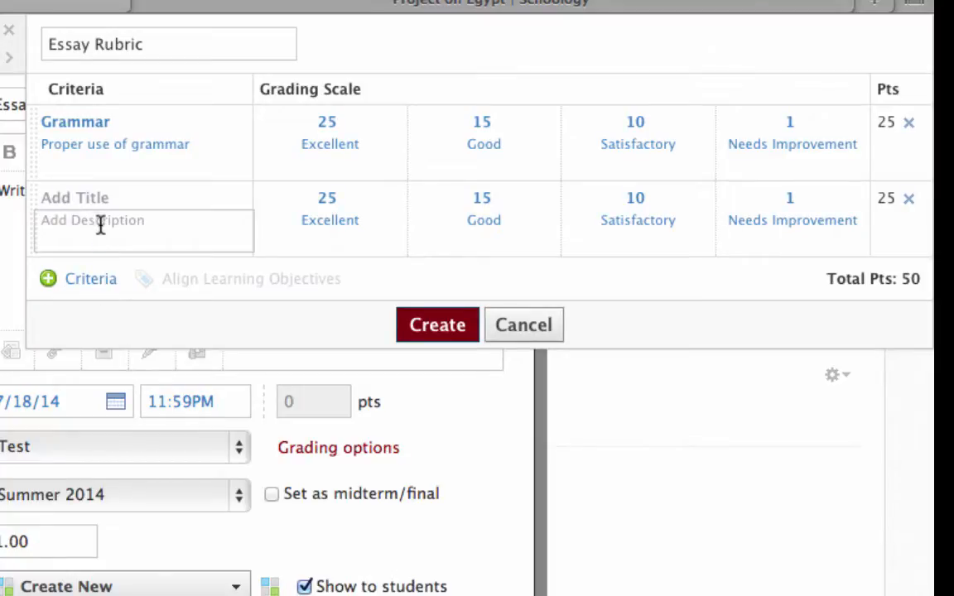
pyautogui.click(115, 200)
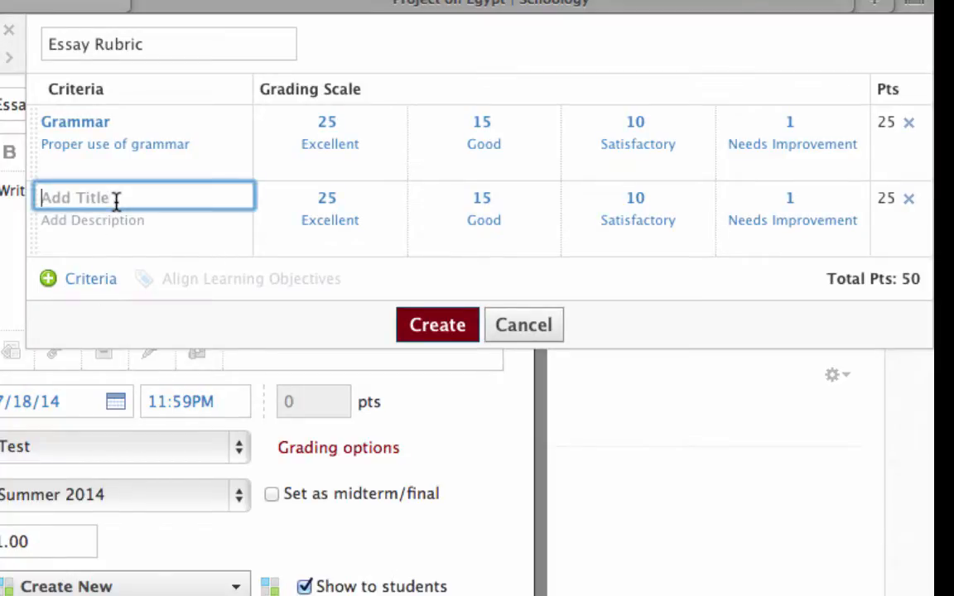
pyautogui.write('Content')
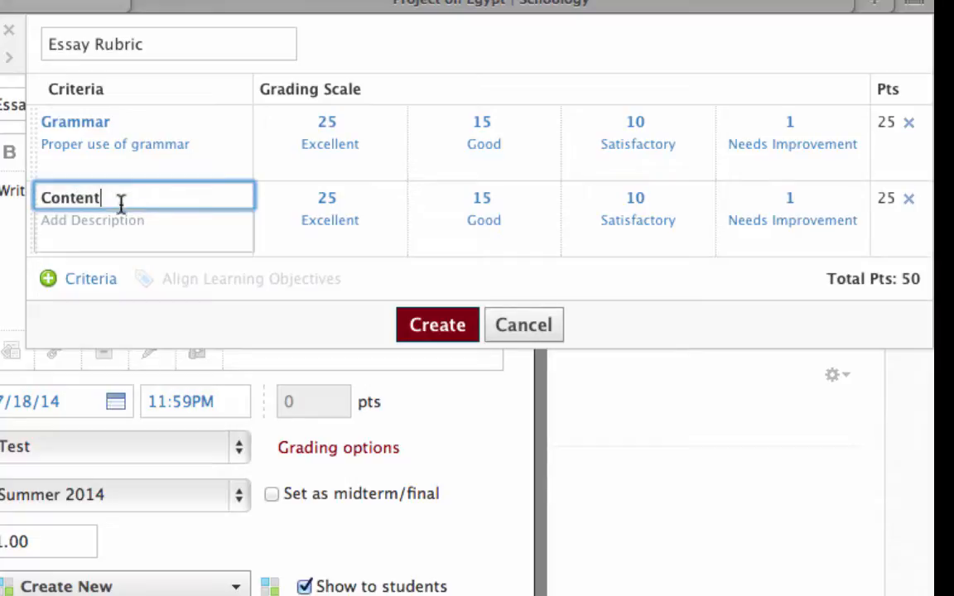
pyautogui.click(140, 226)
pyautogui.write('Interestign')
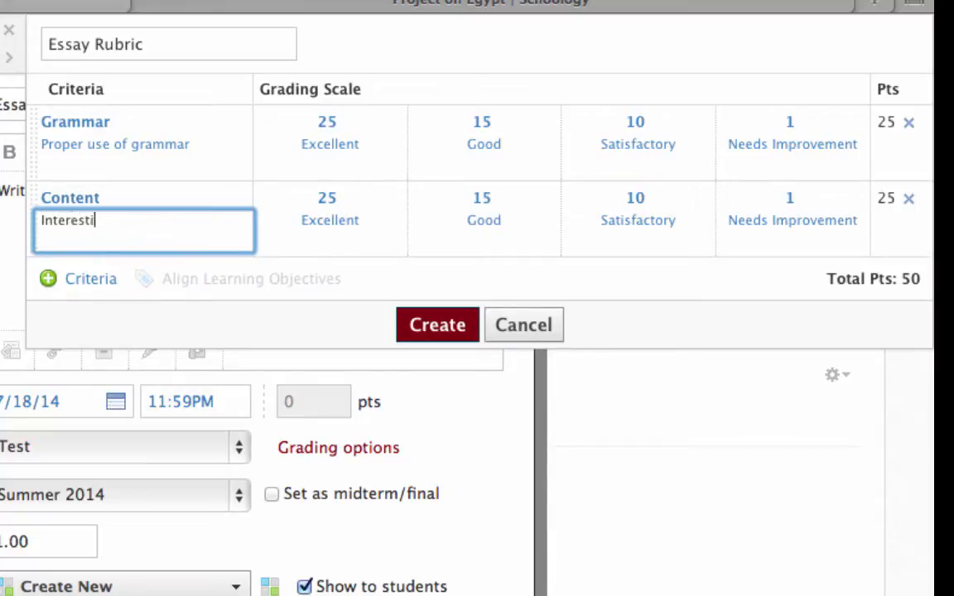
pyautogui.press('BackSpace')
pyautogui.press('BackSpace')
pyautogui.write('ng content')
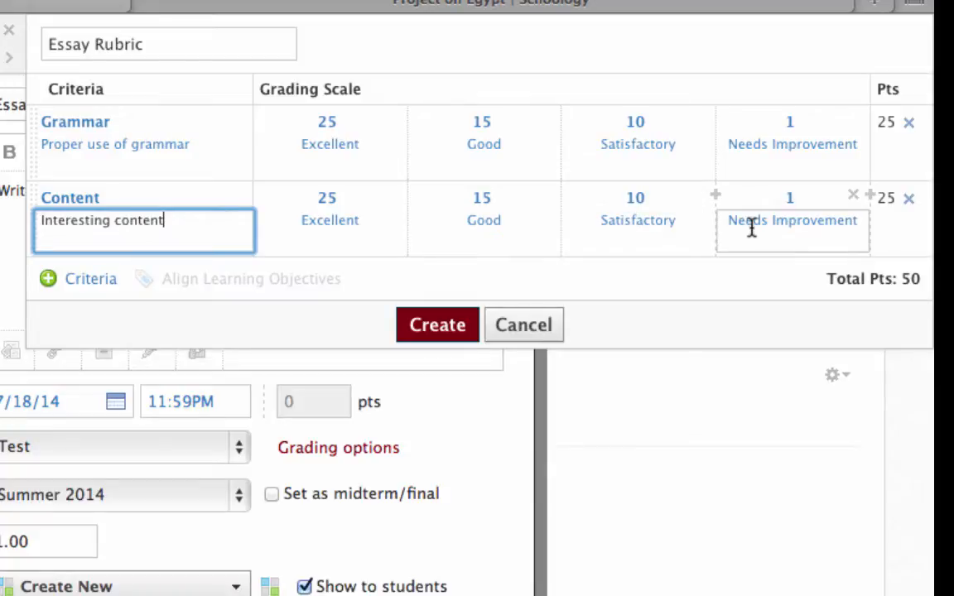
pyautogui.click(373, 231)
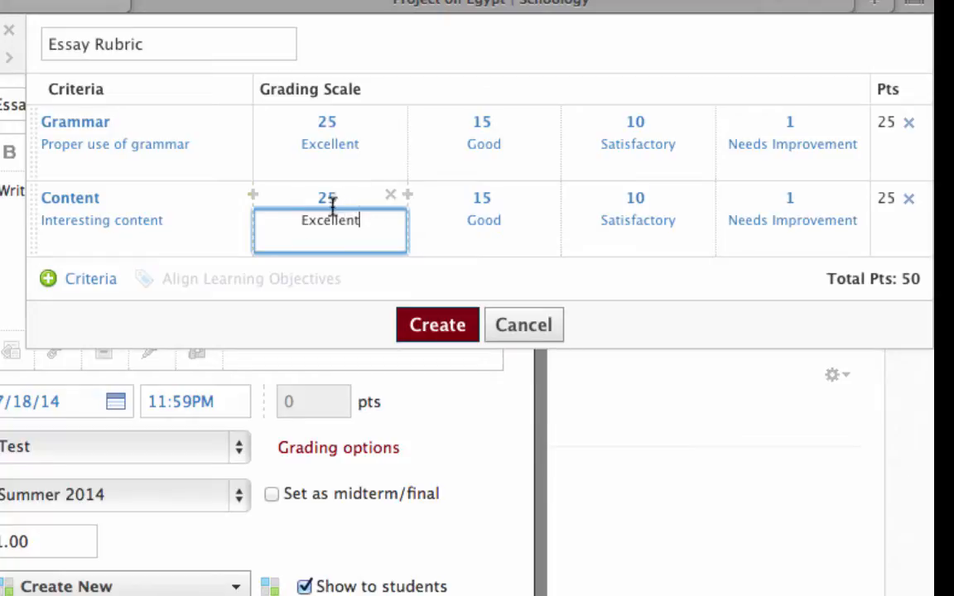
# Add a third rubric criterion titled "Bribery" with the description "Payment made to the teacher"
pyautogui.click(93, 277)
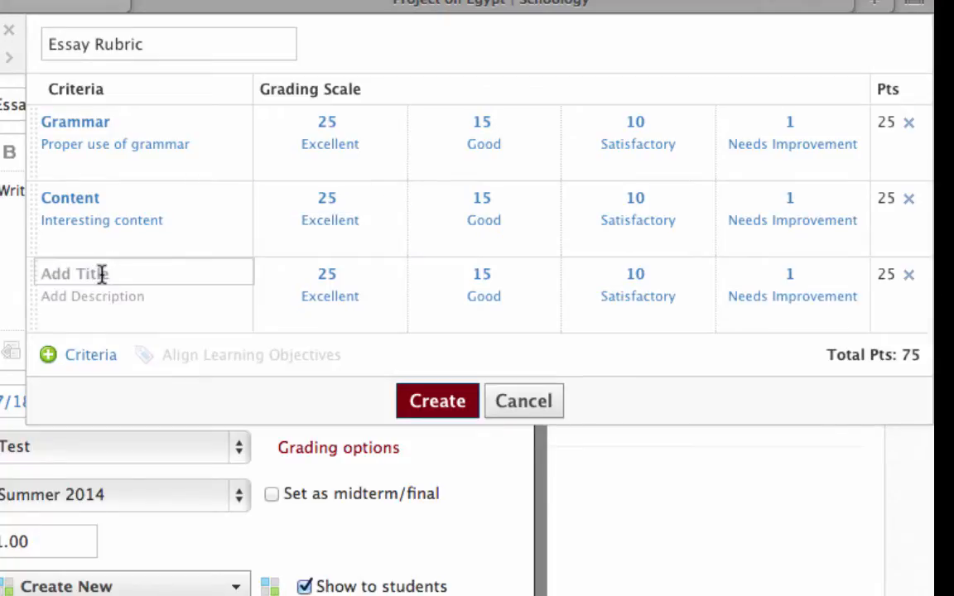
pyautogui.click(101, 275)
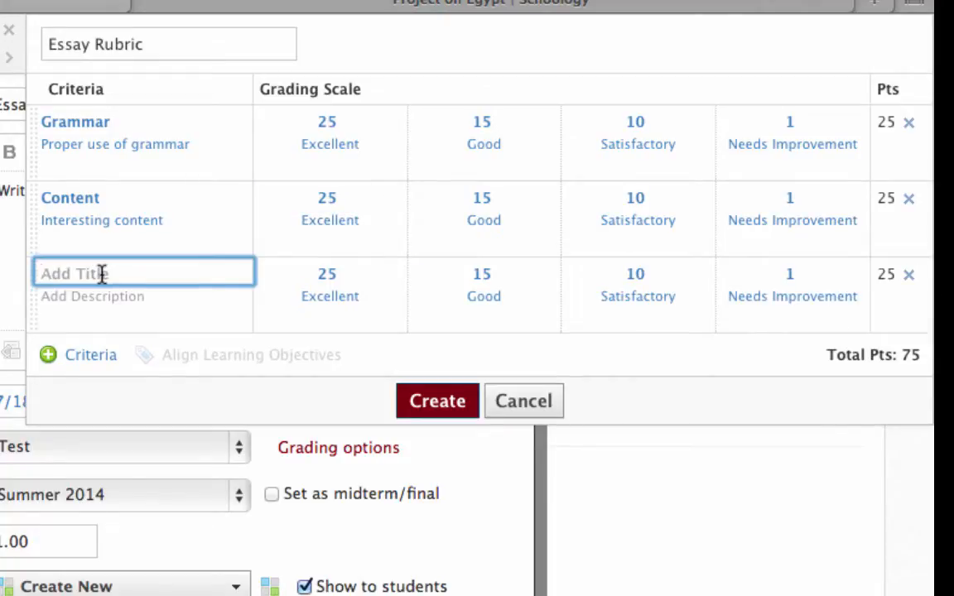
pyautogui.write('Bribery')
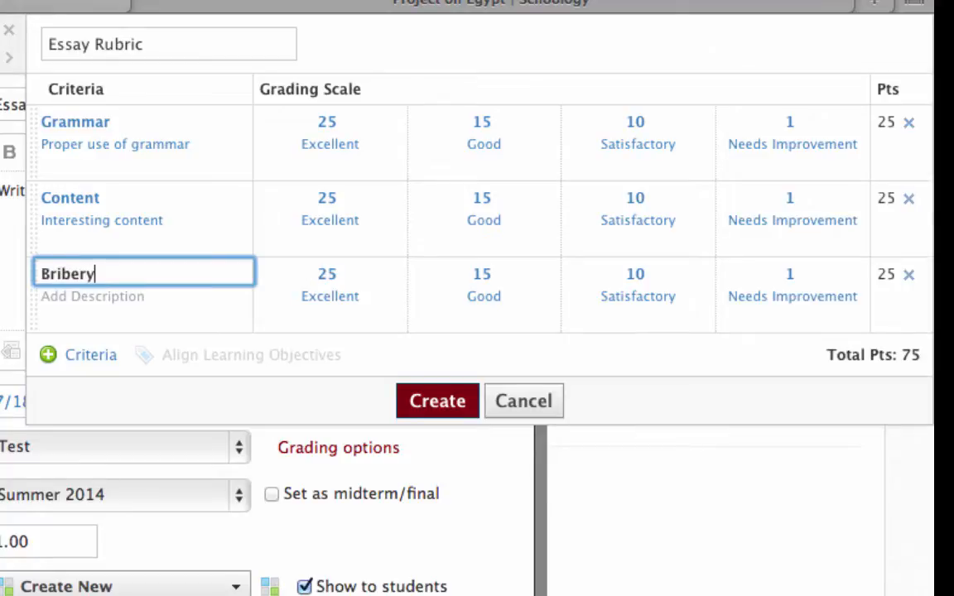
pyautogui.click(128, 300)
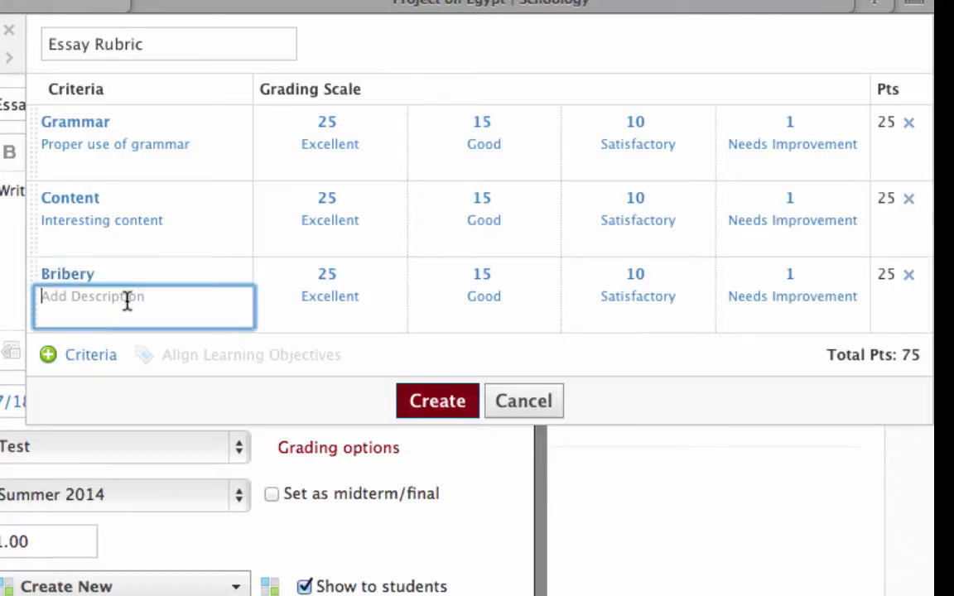
pyautogui.write('Payment made ')
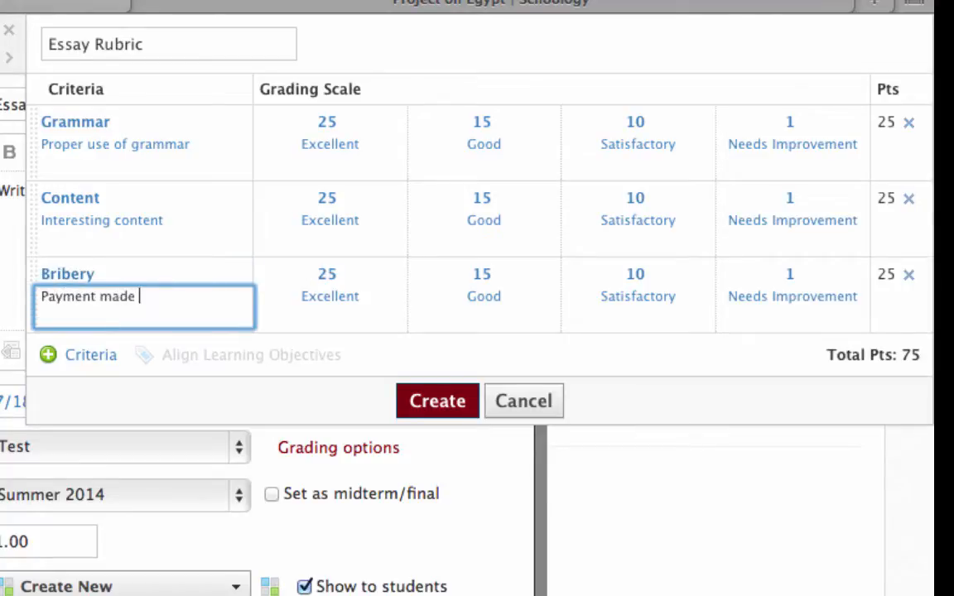
pyautogui.write('to the teacher')
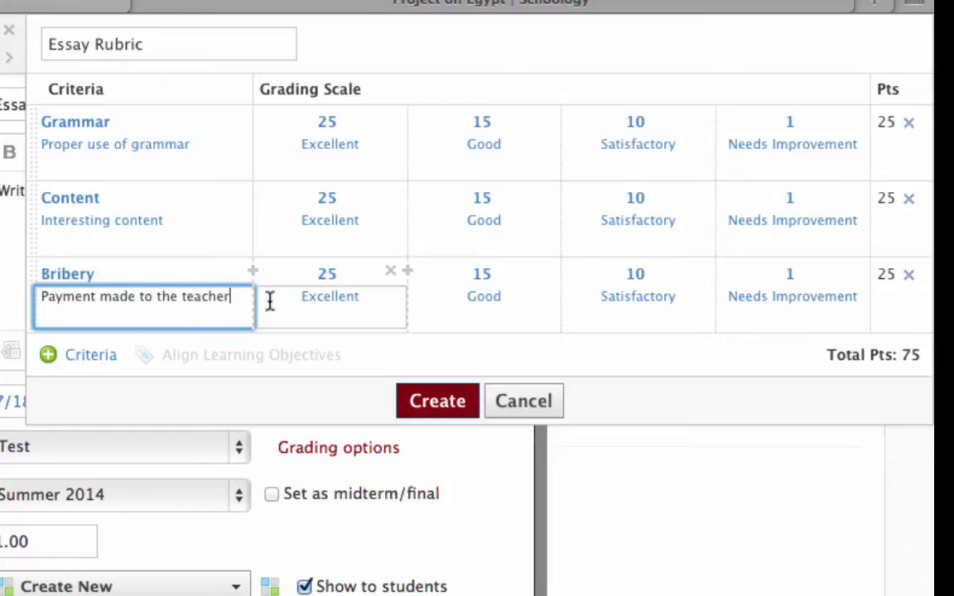
# Set the Bribery criterion's highest rating to 50 points and relabel it "$100"
pyautogui.click(345, 281)
pyautogui.press('BackSpace')
pyautogui.press('BackSpace')
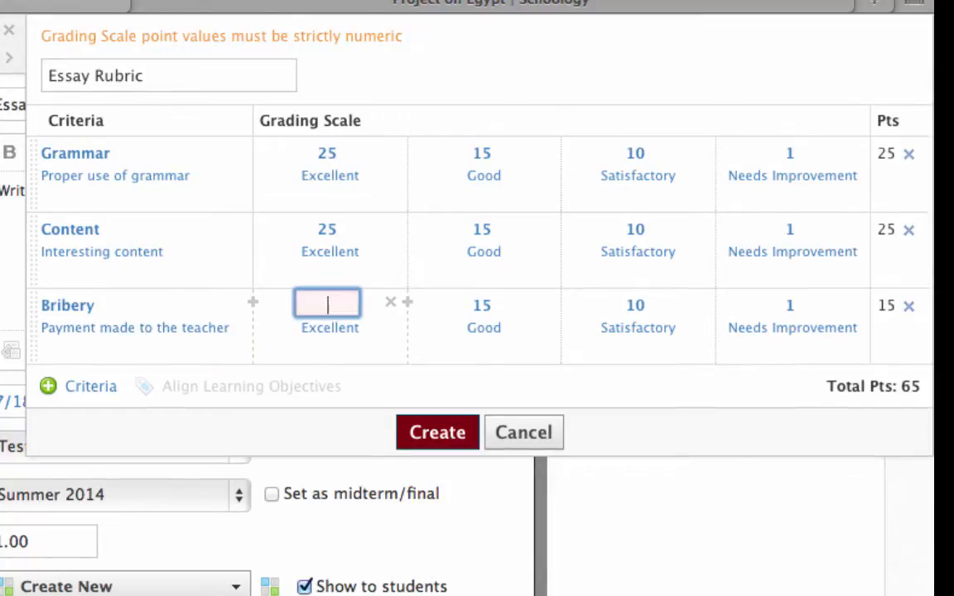
pyautogui.write('50')
pyautogui.click(368, 299)
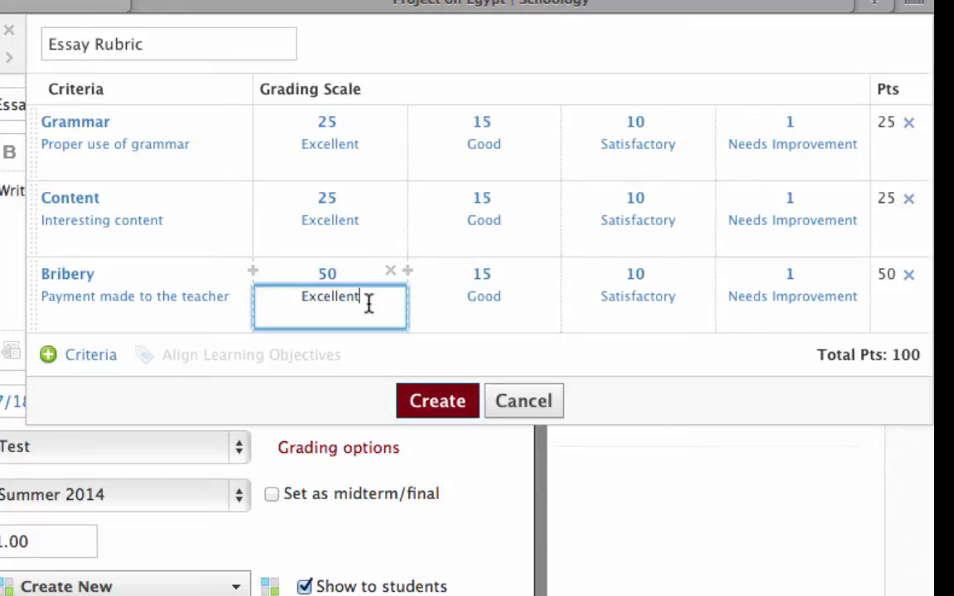
pyautogui.press('BackSpace')
pyautogui.press('BackSpace')
pyautogui.press('BackSpace')
pyautogui.press('BackSpace')
pyautogui.press('BackSpace')
pyautogui.press('BackSpace')
pyautogui.press('BackSpace')
pyautogui.press('BackSpace')
pyautogui.press('BackSpace')
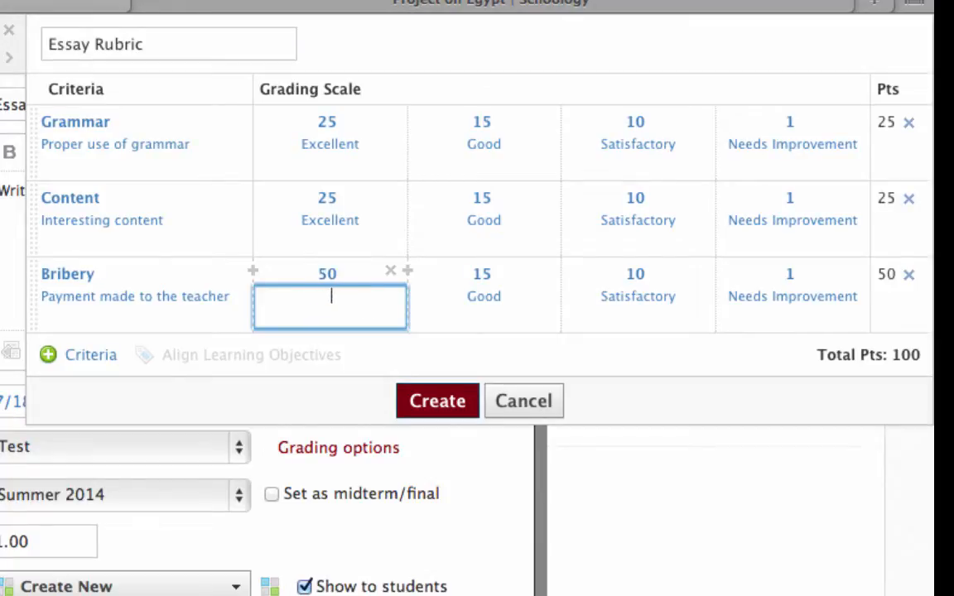
pyautogui.write('$100')
# Set the Bribery criterion's second rating to 25 points and relabel it "$50"
pyautogui.click(484, 275)
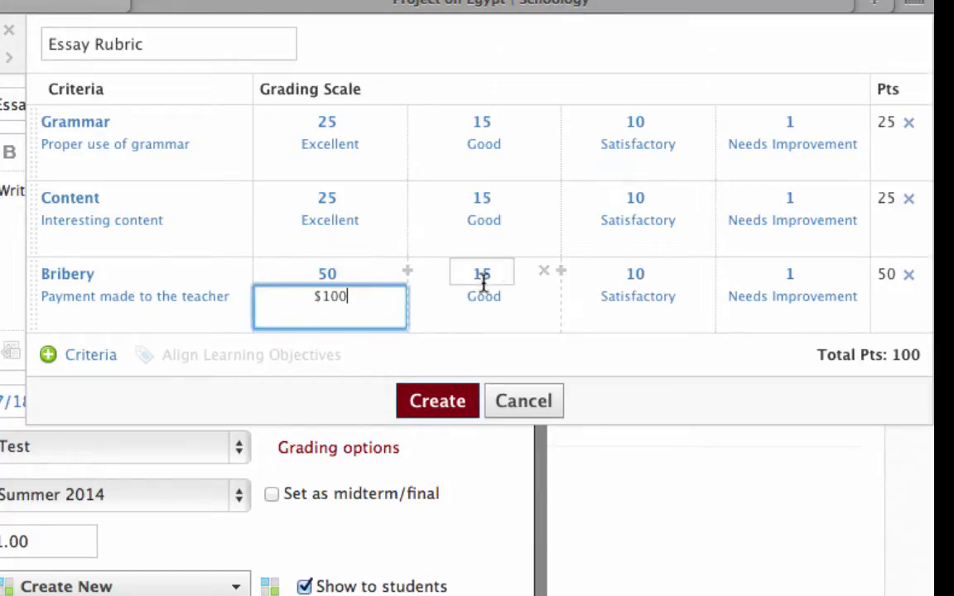
pyautogui.press('BackSpace')
pyautogui.press('BackSpace')
pyautogui.write('25')
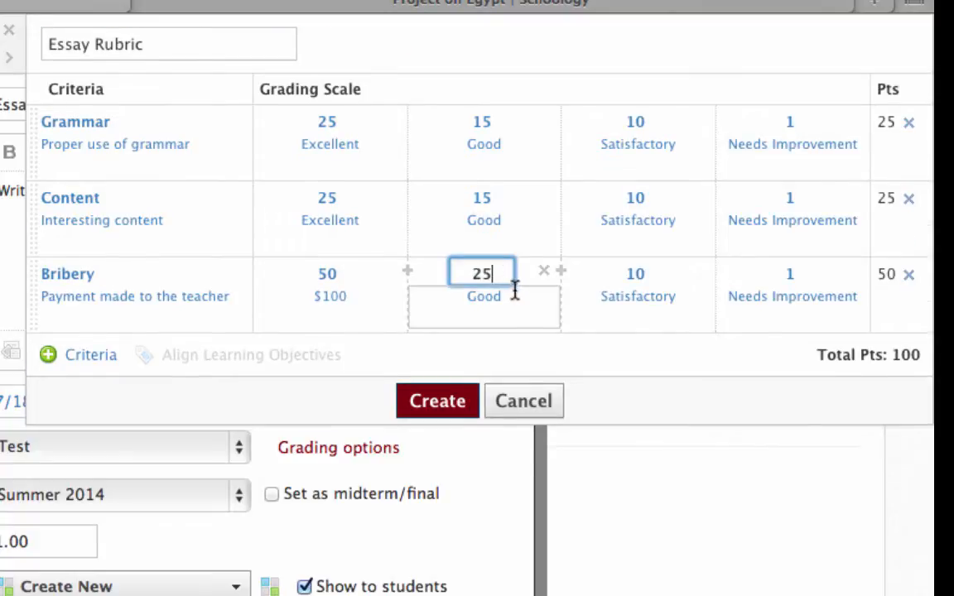
pyautogui.click(513, 299)
pyautogui.press('BackSpace')
pyautogui.press('BackSpace')
pyautogui.write('$50')
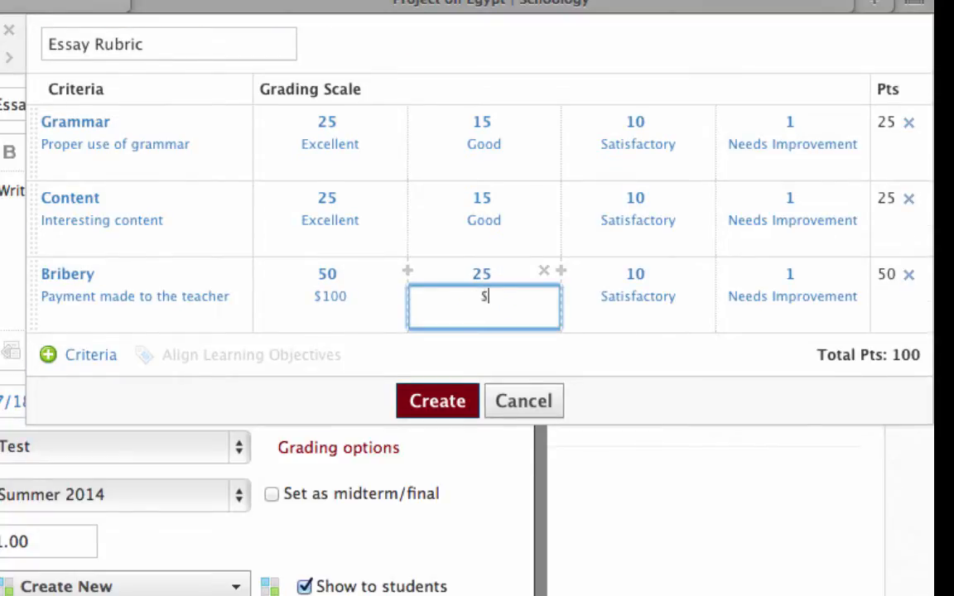
# Give the Bribery criterion's third rating 10 points and the label "$25"
pyautogui.click(658, 273)
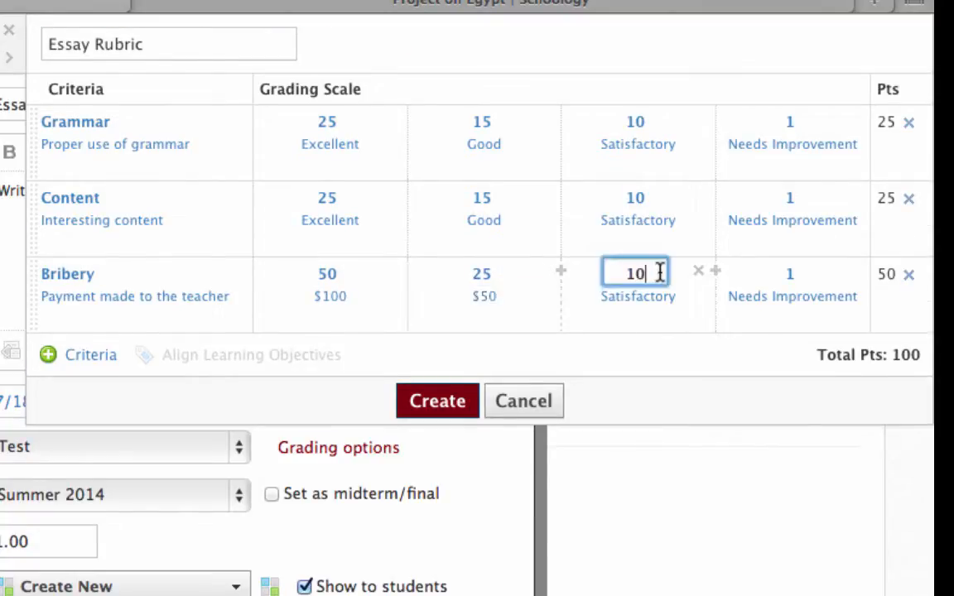
pyautogui.press('BackSpace')
pyautogui.press('BackSpace')
pyautogui.write('10')
pyautogui.click(676, 292)
pyautogui.press('BackSpace')
pyautogui.press('BackSpace')
pyautogui.press('BackSpace')
pyautogui.press('BackSpace')
pyautogui.press('BackSpace')
pyautogui.press('BackSpace')
pyautogui.press('BackSpace')
pyautogui.press('BackSpace')
pyautogui.press('BackSpace')
pyautogui.press('BackSpace')
pyautogui.press('BackSpace')
pyautogui.press('BackSpace')
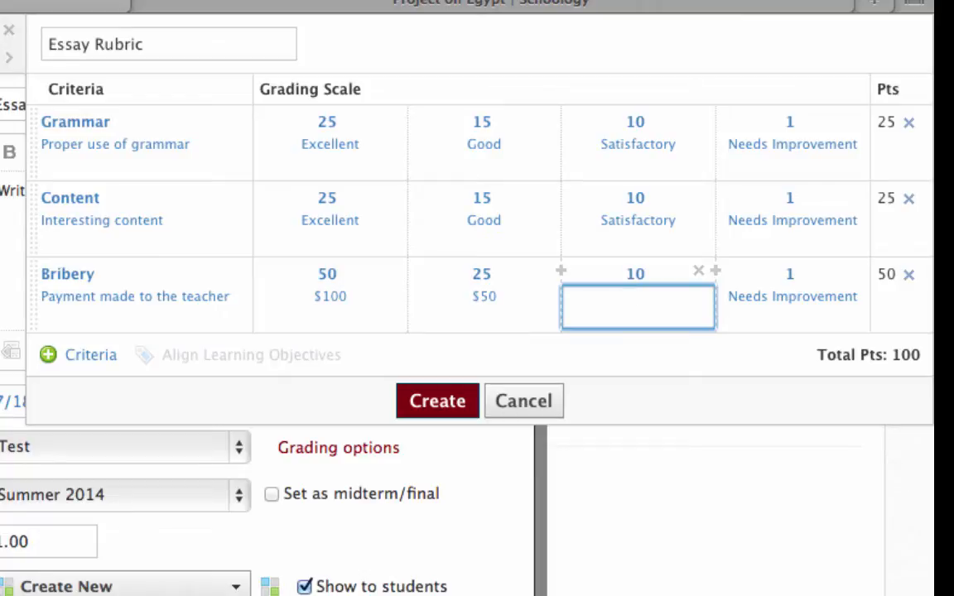
pyautogui.write('$25')
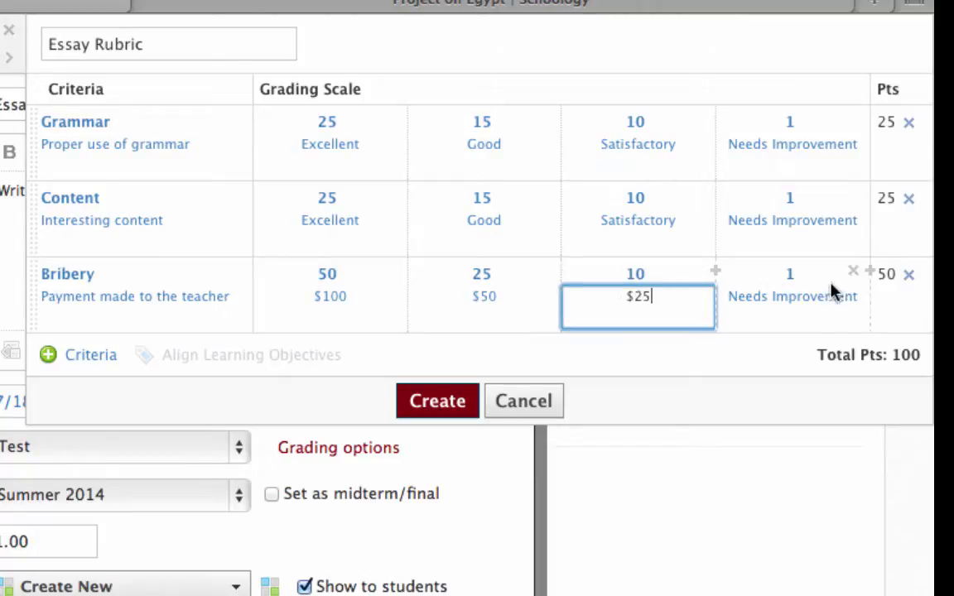
# Relabel the Bribery criterion's lowest rating from "Needs Improvement" to "$0"
pyautogui.click(816, 277)
pyautogui.click(846, 303)
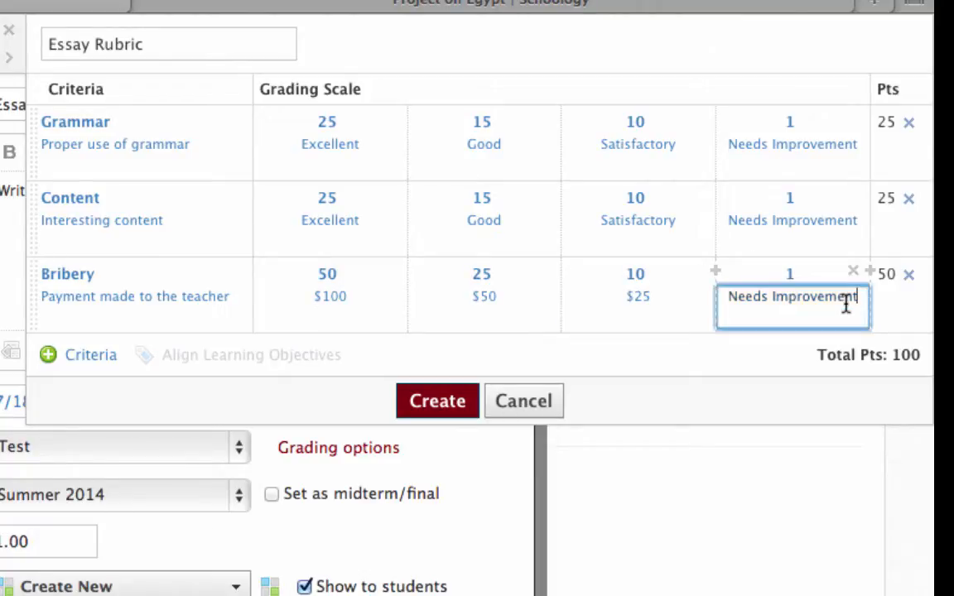
pyautogui.press('BackSpace')
pyautogui.press('BackSpace')
pyautogui.press('BackSpace')
pyautogui.press('BackSpace')
pyautogui.press('BackSpace')
pyautogui.press('BackSpace')
pyautogui.press('BackSpace')
pyautogui.press('BackSpace')
pyautogui.press('BackSpace')
pyautogui.press('BackSpace')
pyautogui.press('BackSpace')
pyautogui.press('BackSpace')
pyautogui.press('BackSpace')
pyautogui.press('BackSpace')
pyautogui.press('BackSpace')
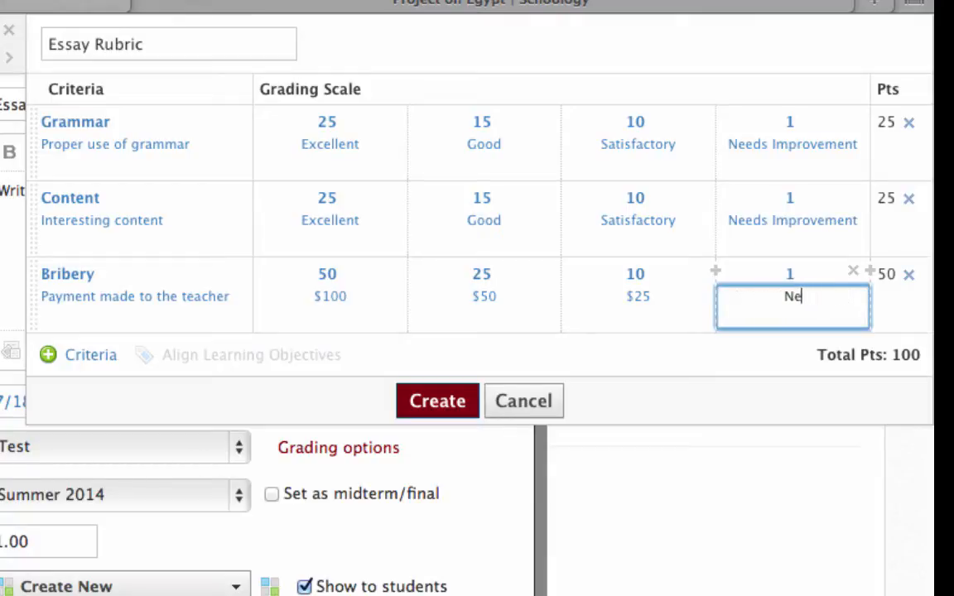
pyautogui.press('BackSpace')
pyautogui.press('BackSpace')
pyautogui.write('$0')
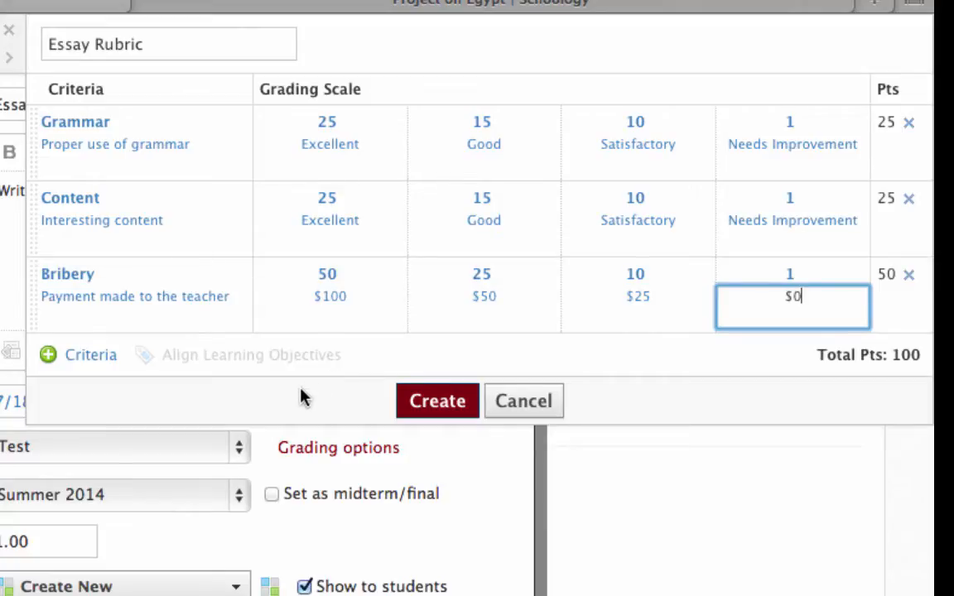
# Save the Essay Rubric and create the Essay on Egypt assignment with the rubric shown to students
pyautogui.click(440, 403)
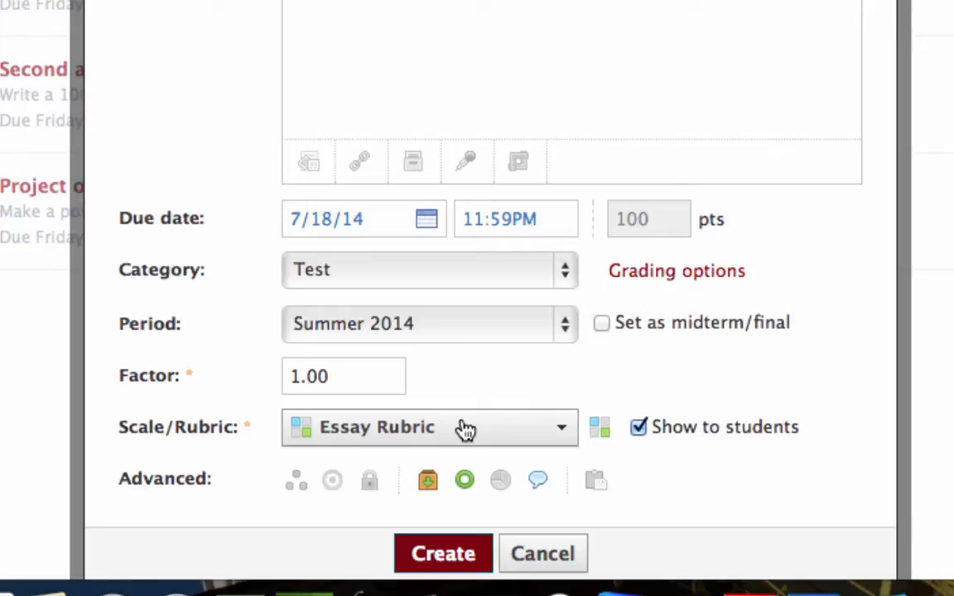
pyautogui.click(638, 426)
pyautogui.click(459, 555)
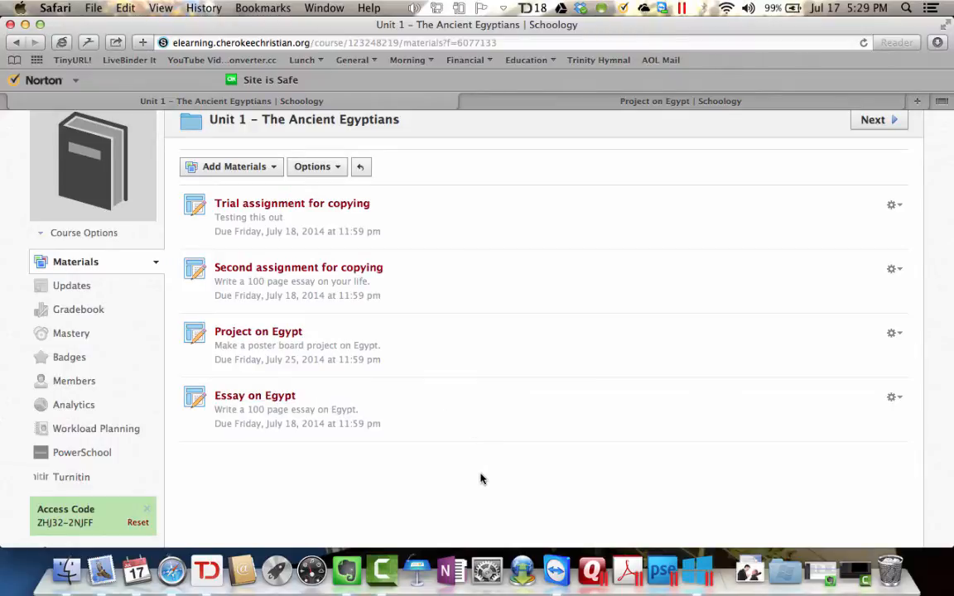
# Switch to the student's view of the course and open the upcoming Essay on Egypt assignment
pyautogui.click(608, 103)
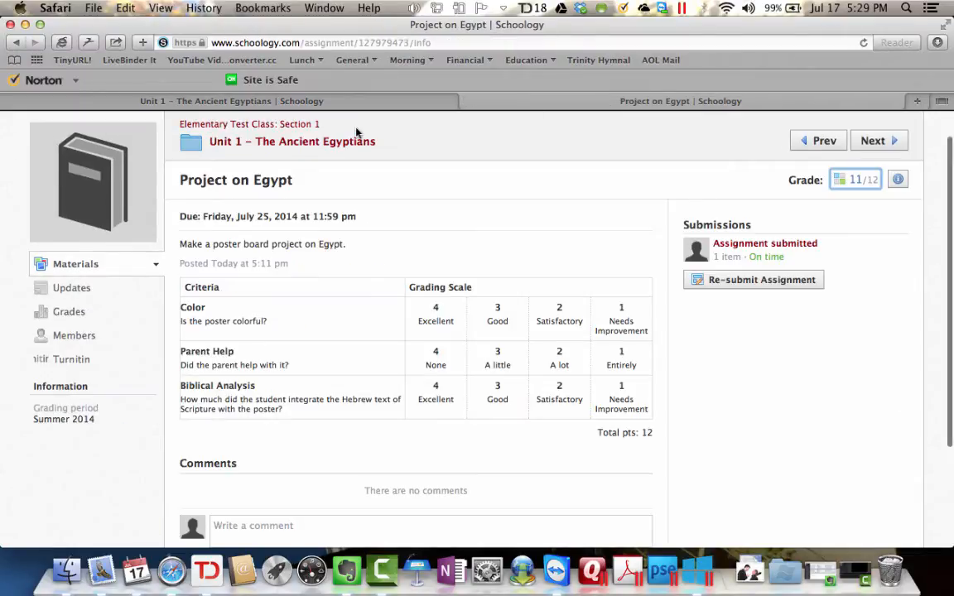
pyautogui.click(279, 126)
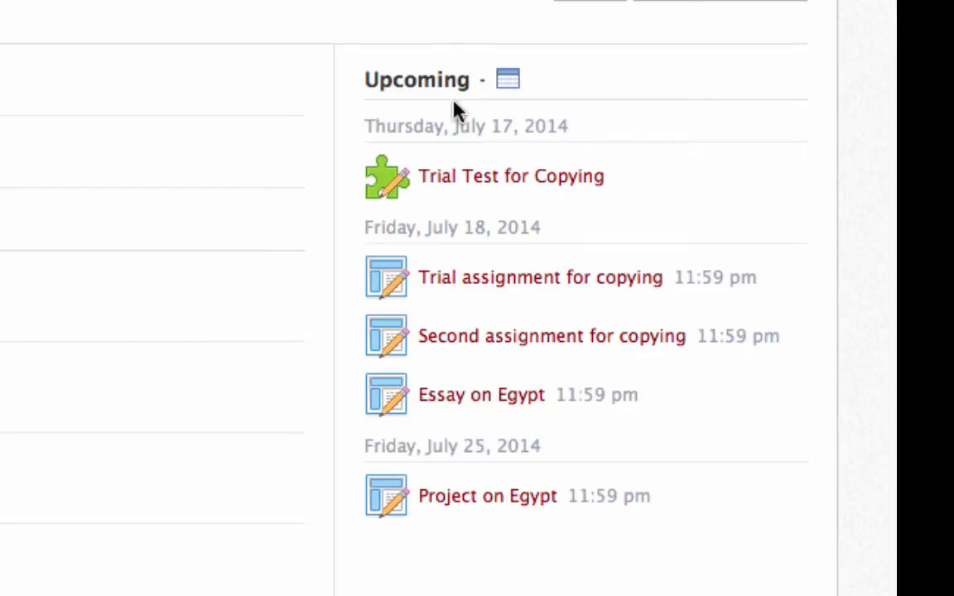
pyautogui.click(479, 398)
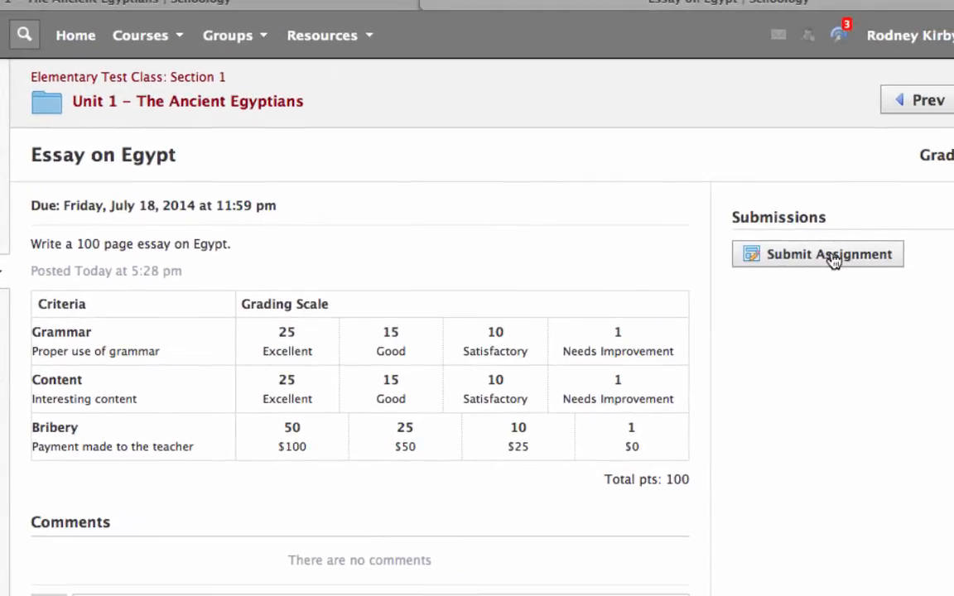
# Submit the file "MOS Certification Instructions.docx" as the student's work for the Essay on Egypt assignment
pyautogui.click(833, 261)
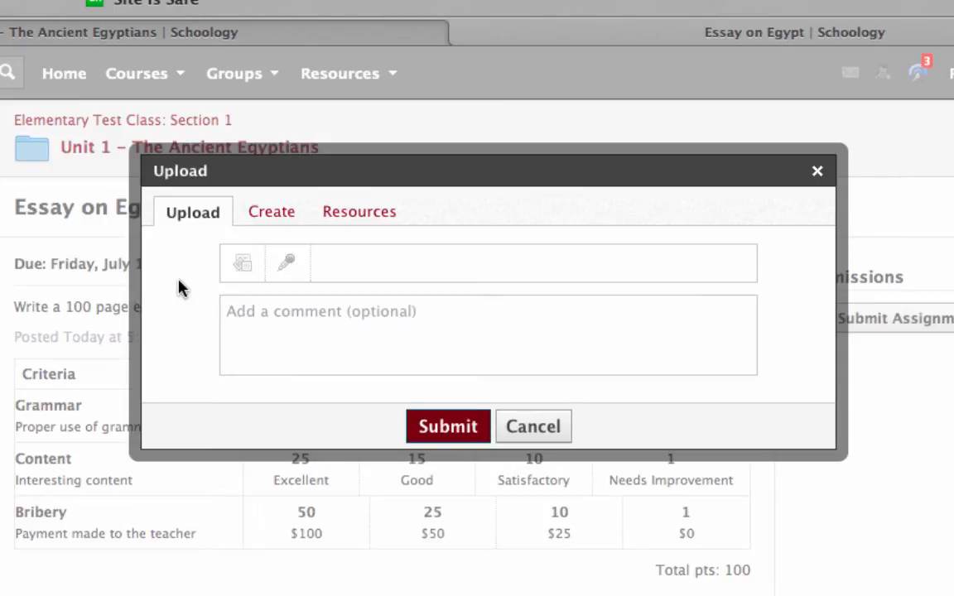
pyautogui.click(246, 268)
pyautogui.click(477, 237)
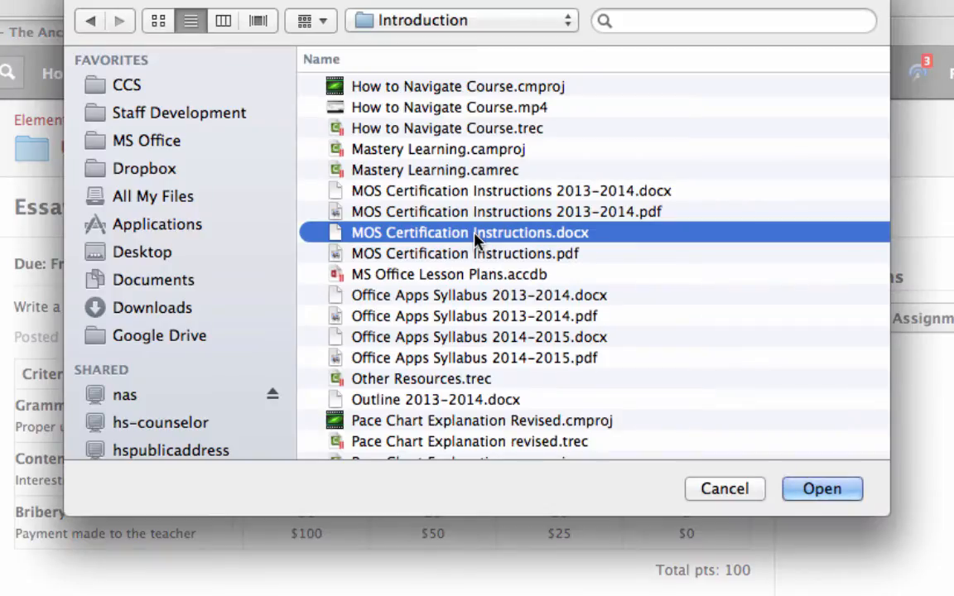
pyautogui.click(816, 490)
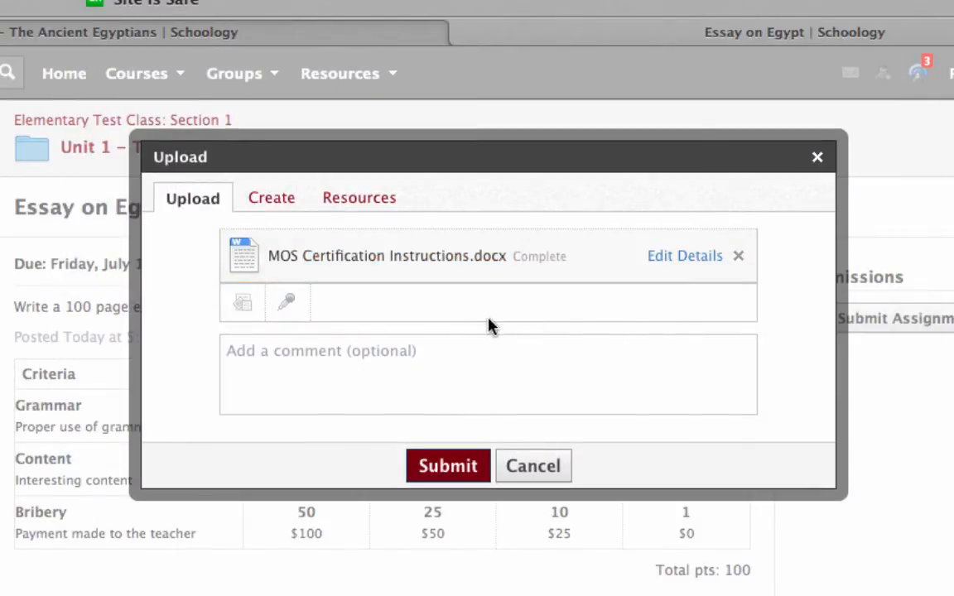
pyautogui.click(448, 467)
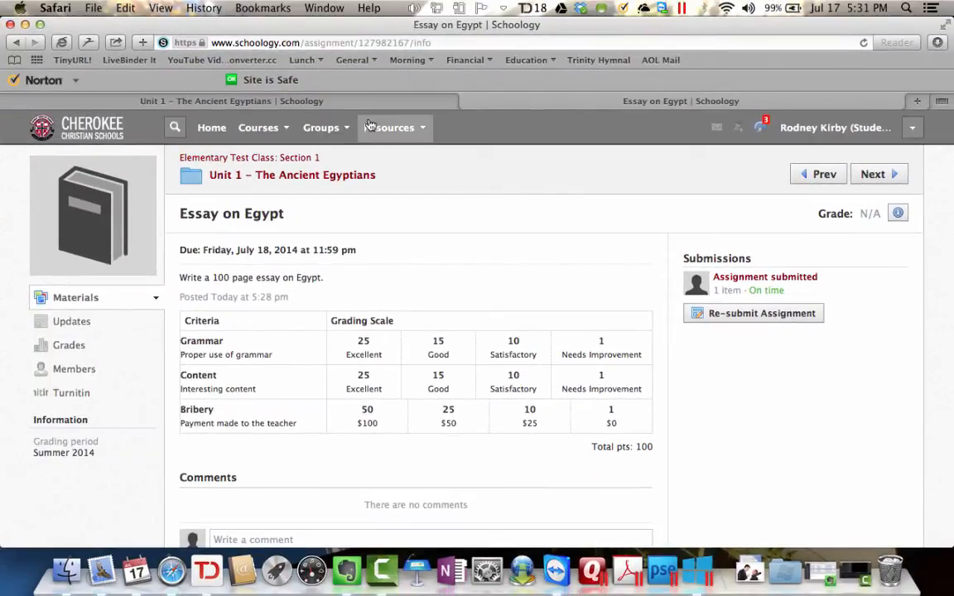
# Return to the teacher's view of the course and open the student's ungraded Essay on Egypt submission
pyautogui.click(326, 99)
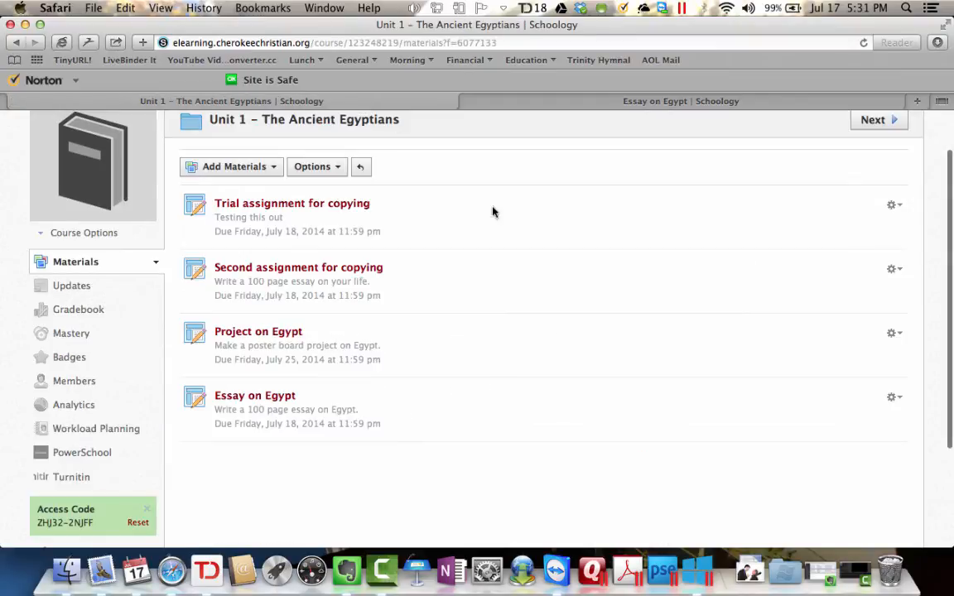
pyautogui.scroll(2, 531, 278)
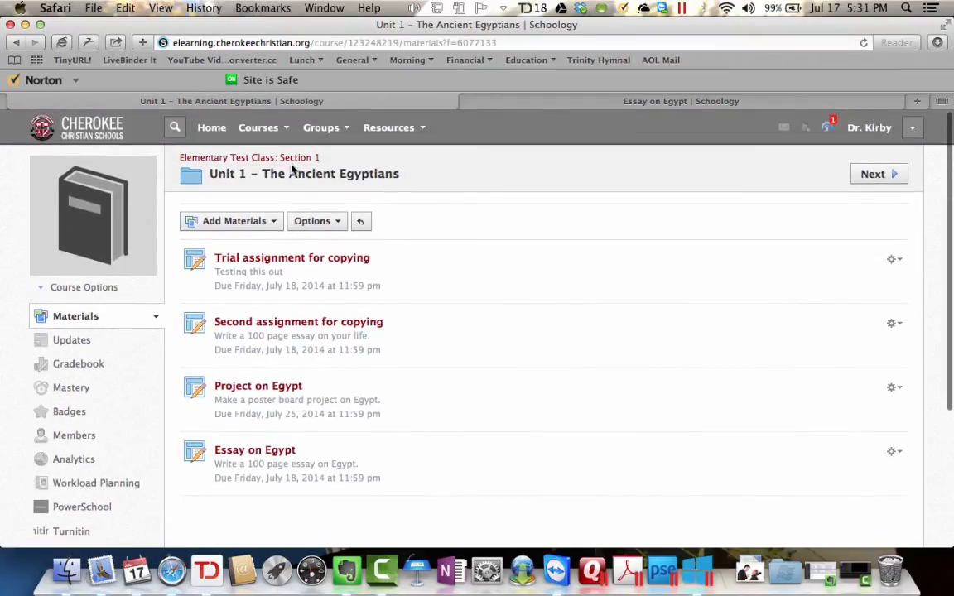
pyautogui.click(299, 159)
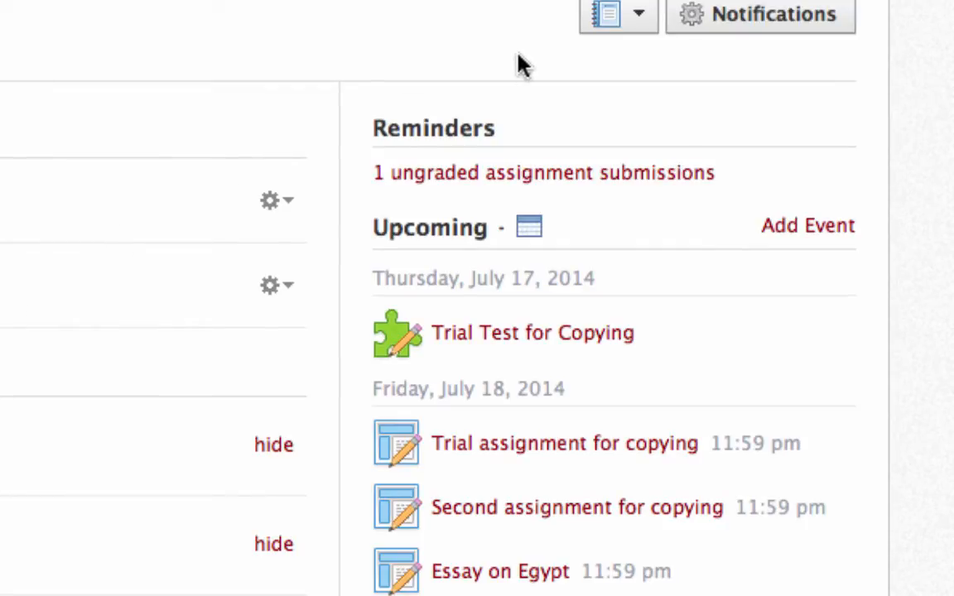
pyautogui.click(469, 190)
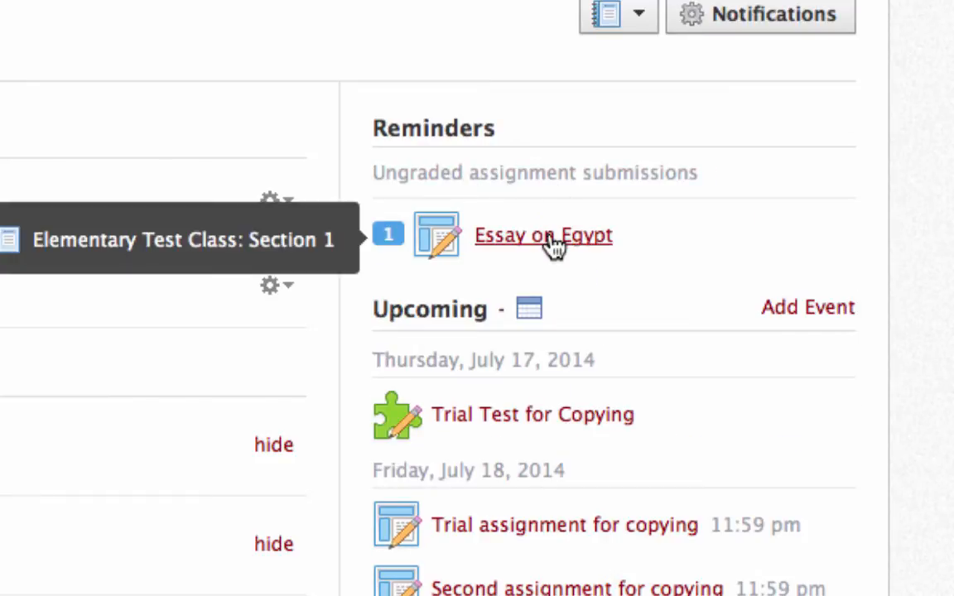
pyautogui.click(547, 237)
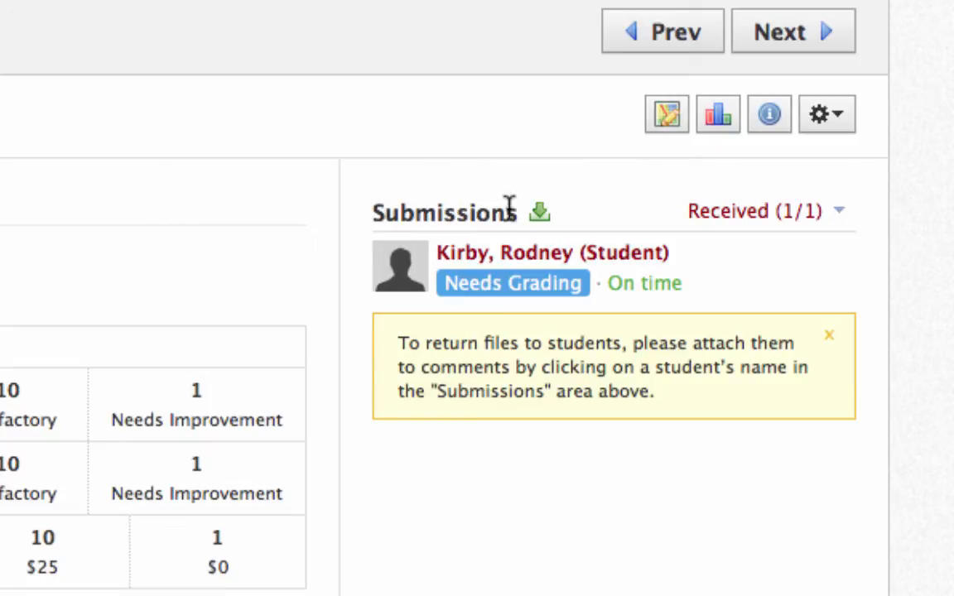
pyautogui.click(579, 284)
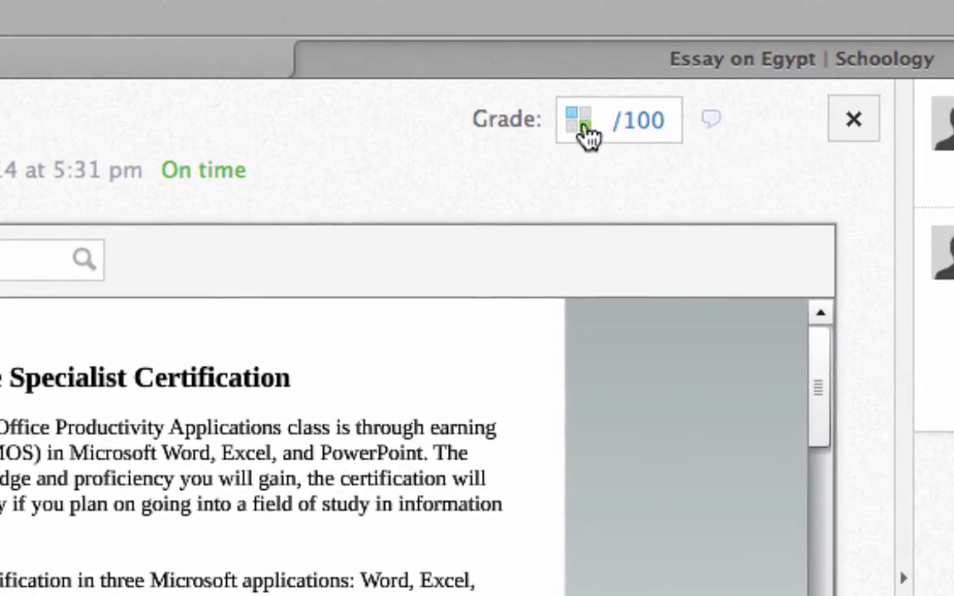
# Open the grading rubric for the submission and rate Grammar 15 (Good), Content 25 (Excellent) and Bribery 50 ($100)
pyautogui.click(613, 131)
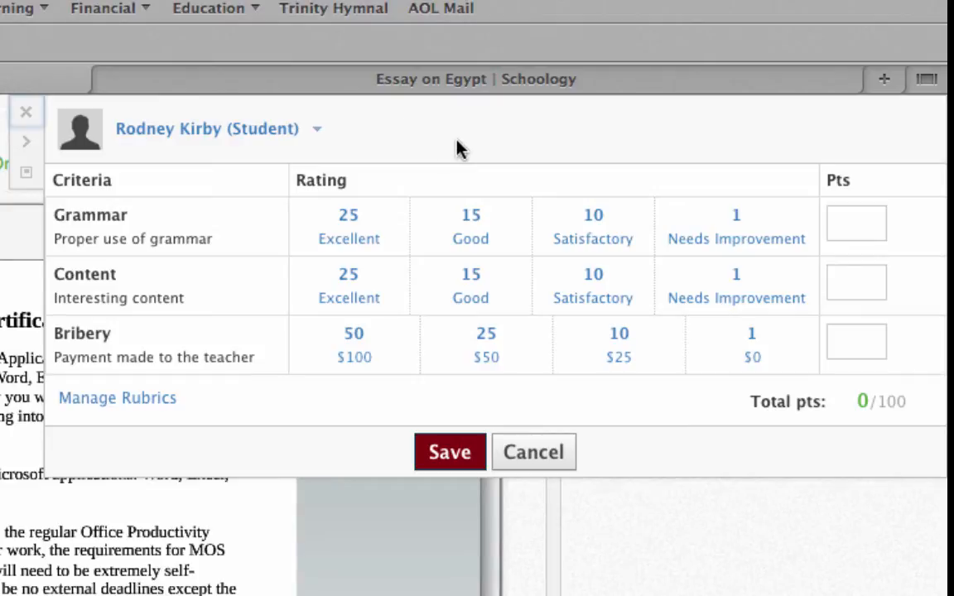
pyautogui.click(477, 238)
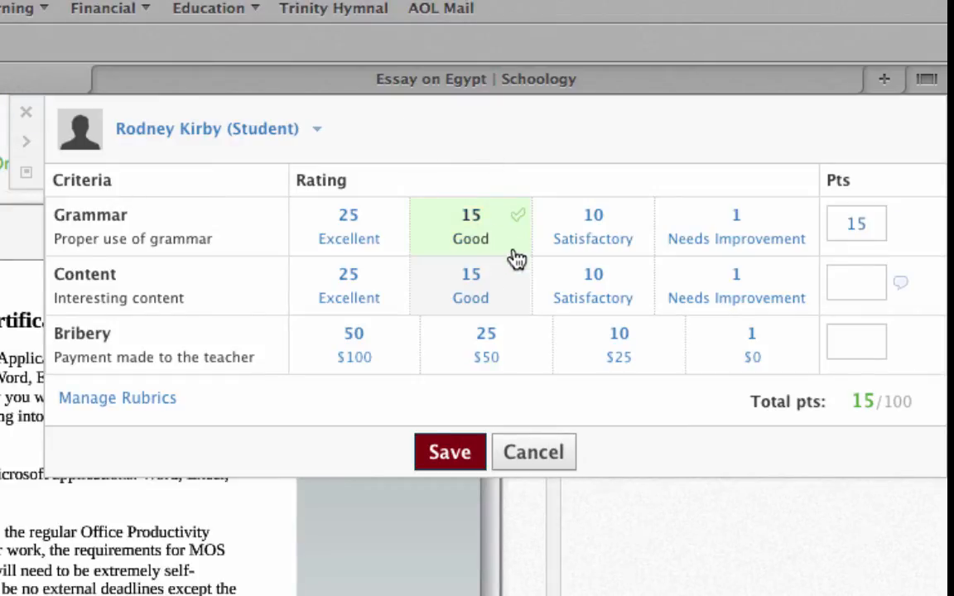
pyautogui.click(373, 305)
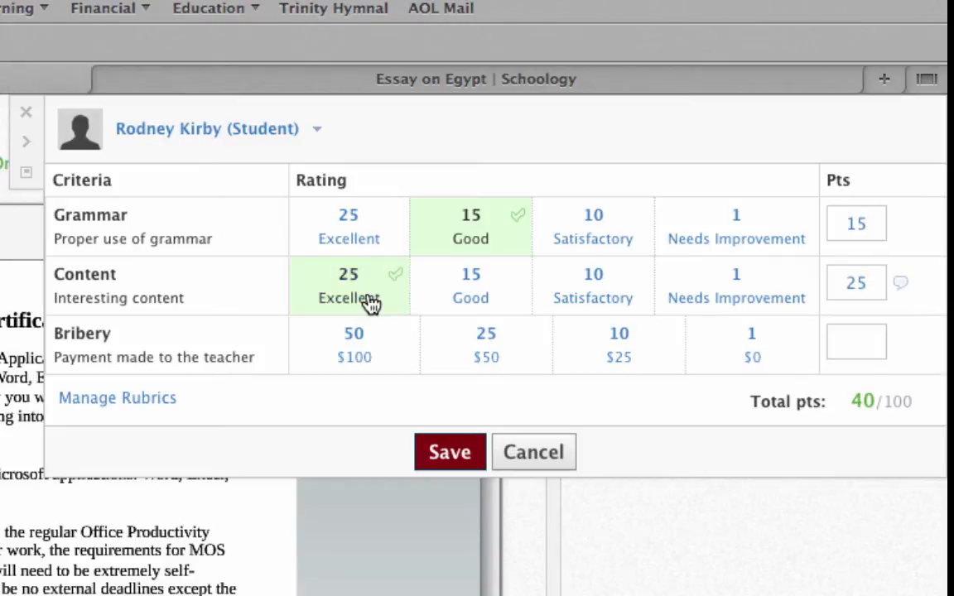
pyautogui.click(378, 356)
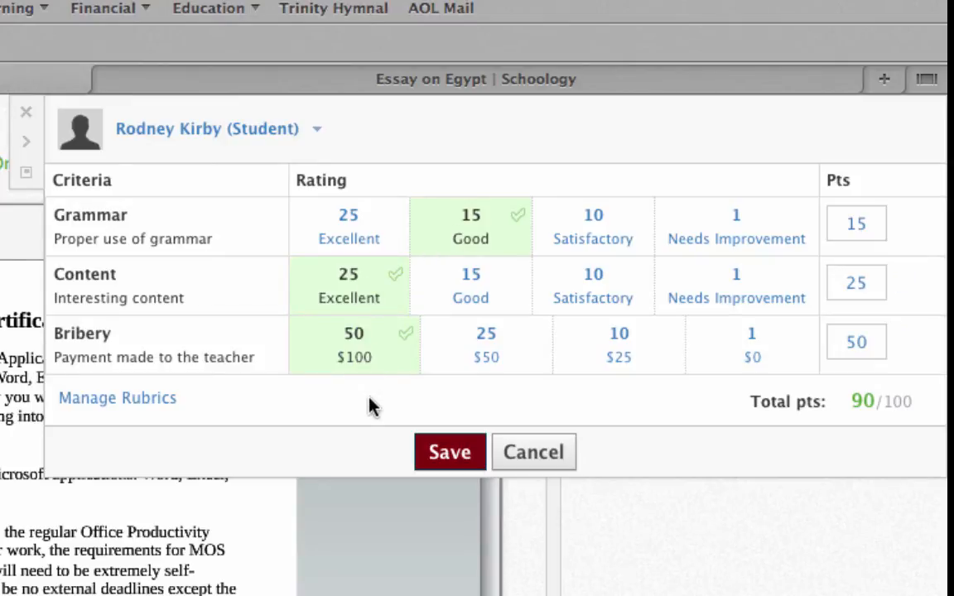
# Override the Content criterion with a custom score of 20 points and return it to the 25-point Excellent rating
pyautogui.click(867, 284)
pyautogui.press('BackSpace')
pyautogui.press('BackSpace')
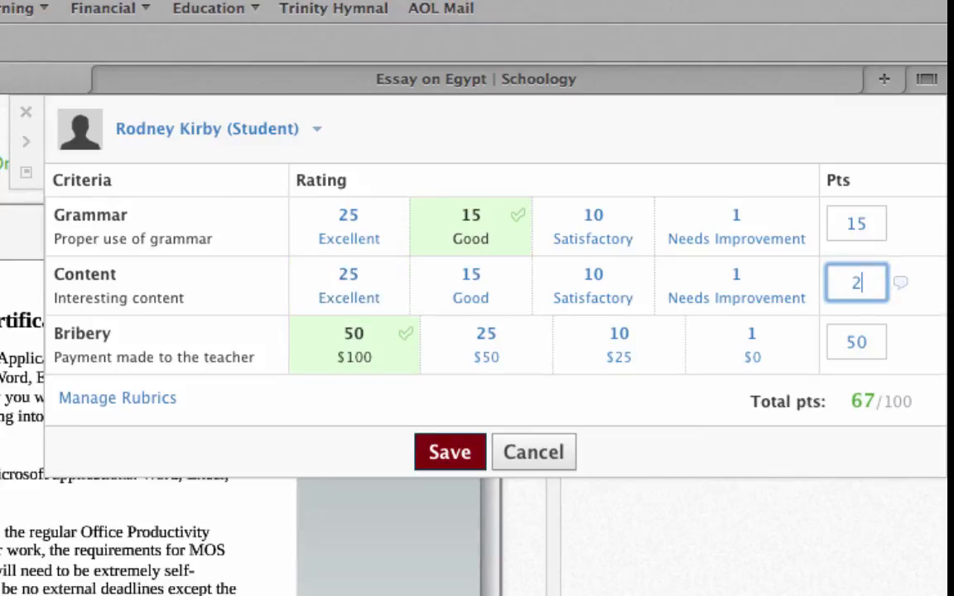
pyautogui.write('20')
pyautogui.press('Tab')
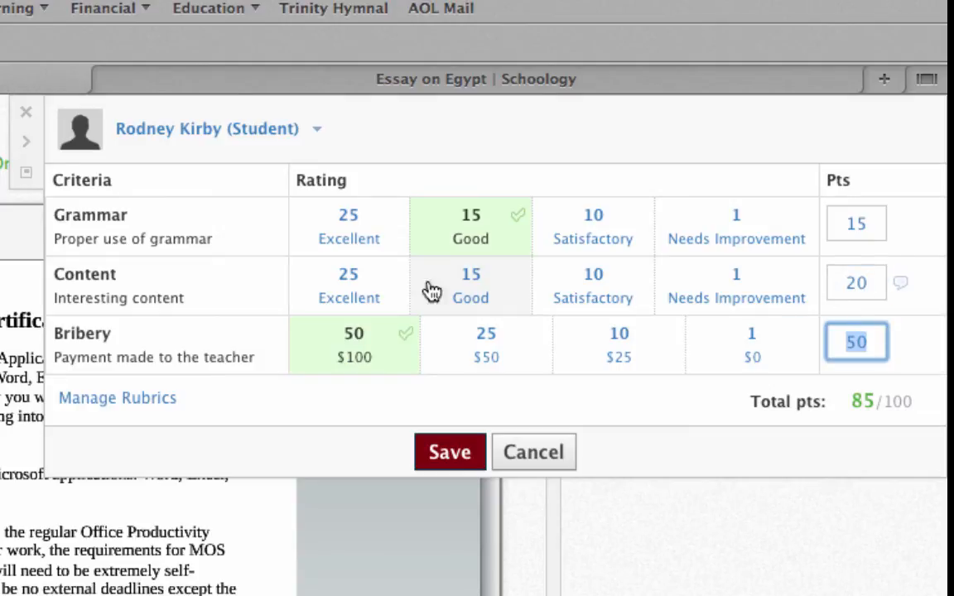
pyautogui.click(365, 290)
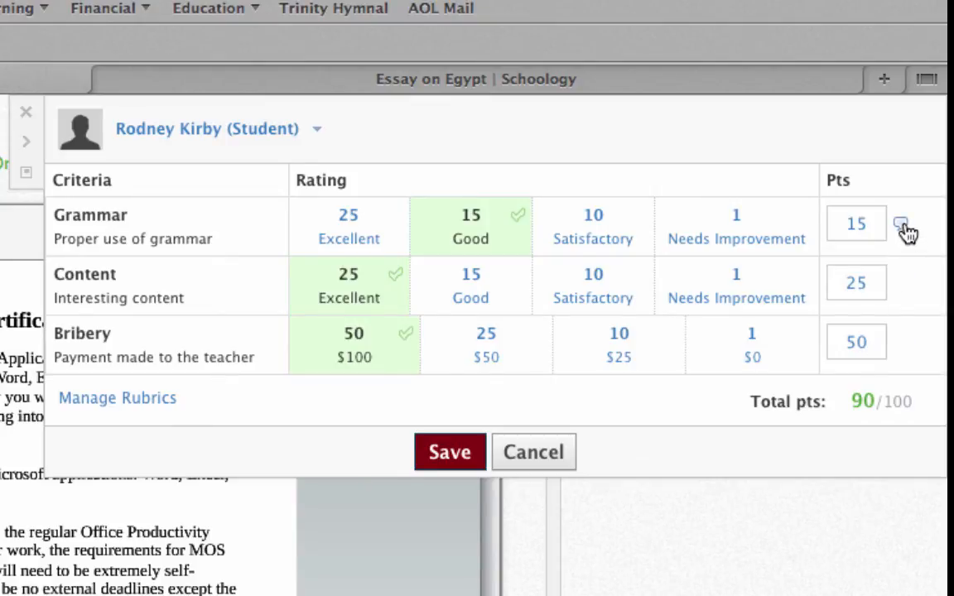
# Add the comment 'You used "their" wrong too many times.' to the Grammar criterion and save the submission's rubric grade
pyautogui.click(903, 229)
pyautogui.click(825, 279)
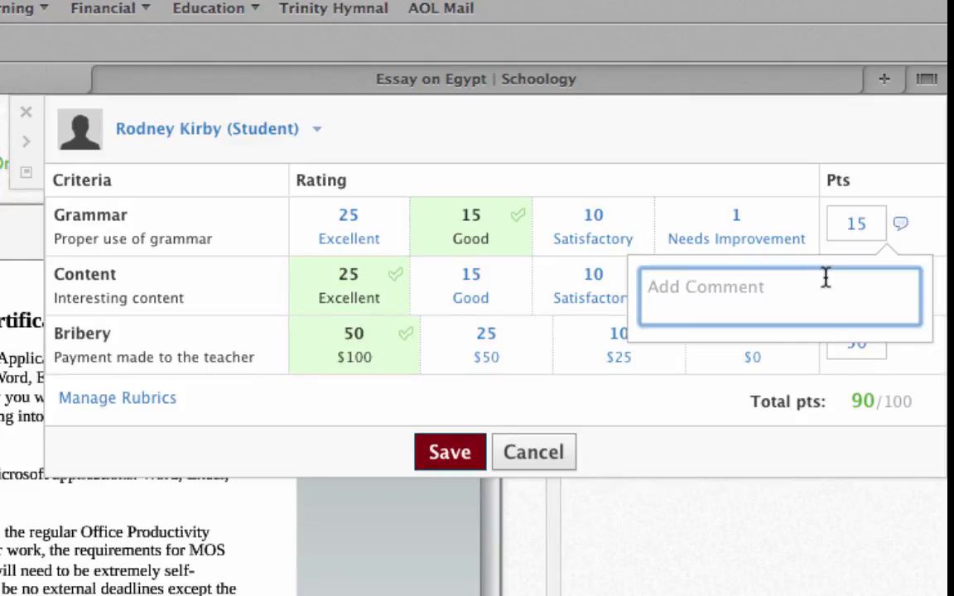
pyautogui.write('You used ')
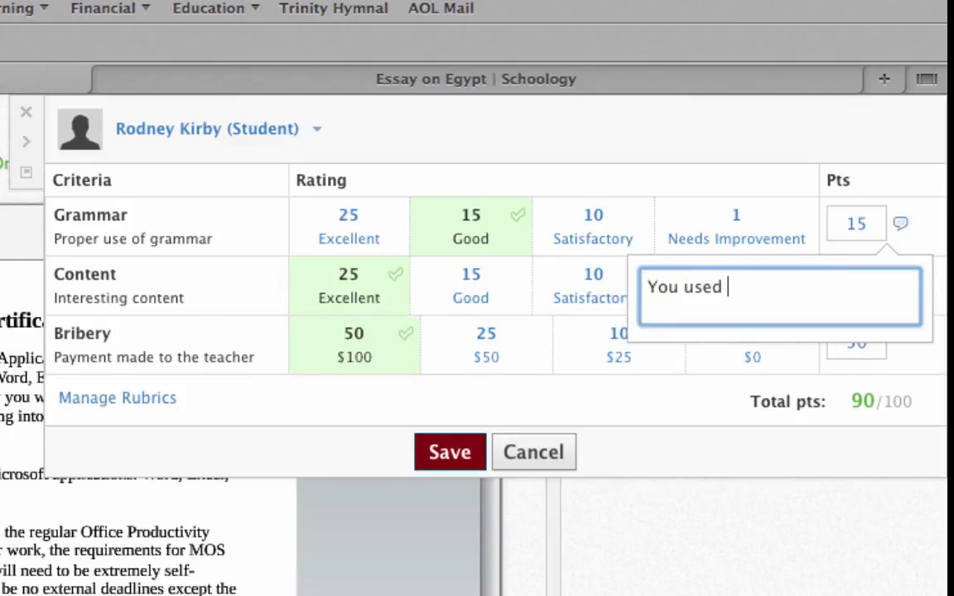
pyautogui.write('their')
pyautogui.press('BackSpace')
pyautogui.press('BackSpace')
pyautogui.press('BackSpace')
pyautogui.press('BackSpace')
pyautogui.press('BackSpace')
pyautogui.write('"their" wrong too')
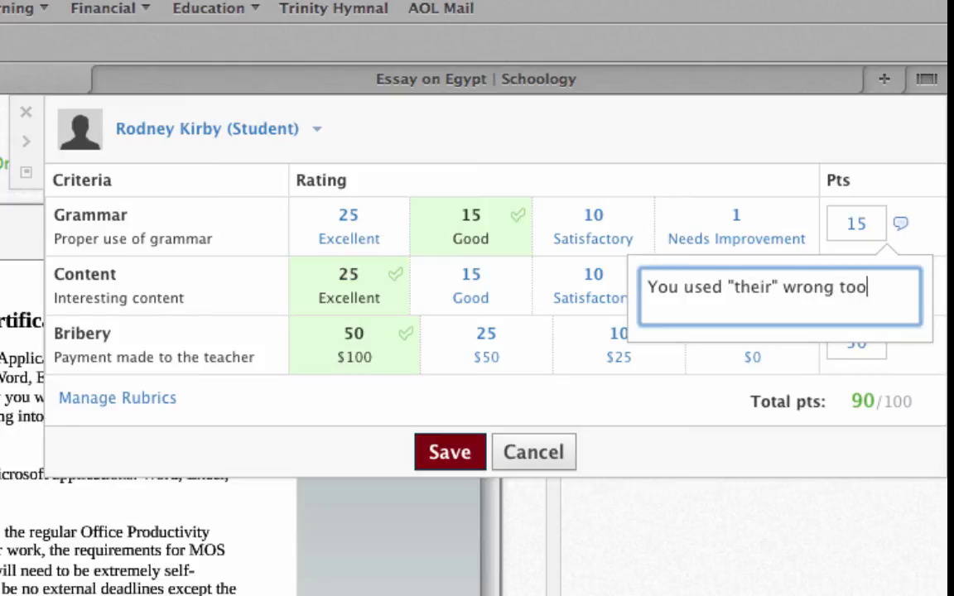
pyautogui.write(' many times.')
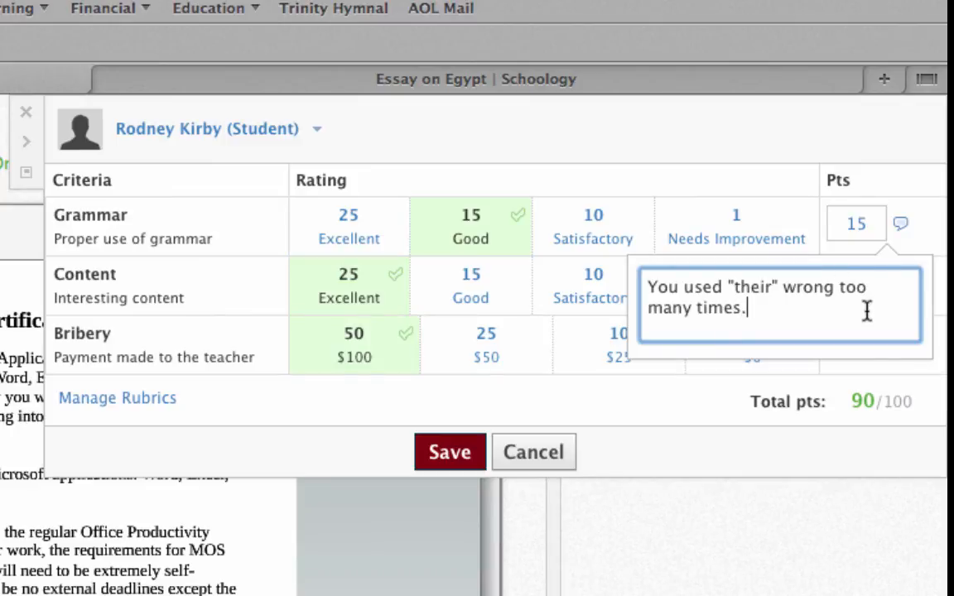
pyautogui.press('Return')
pyautogui.press('BackSpace')
pyautogui.click(922, 235)
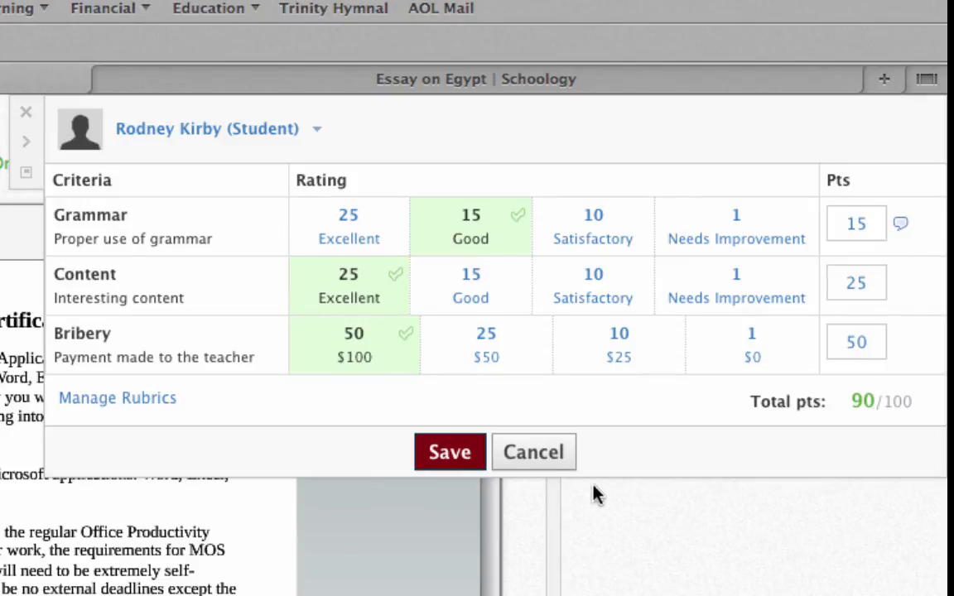
pyautogui.click(456, 460)
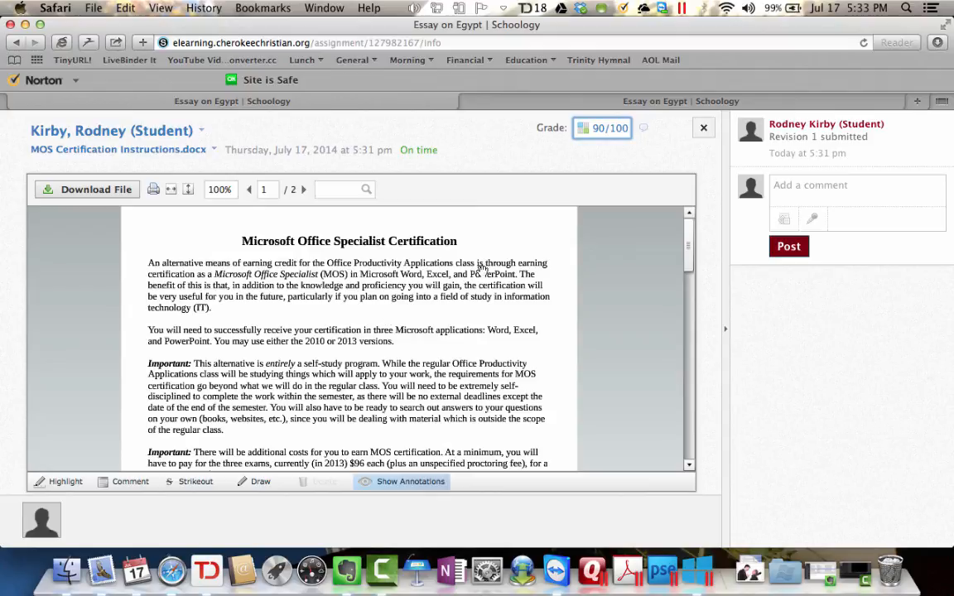
pyautogui.click(704, 127)
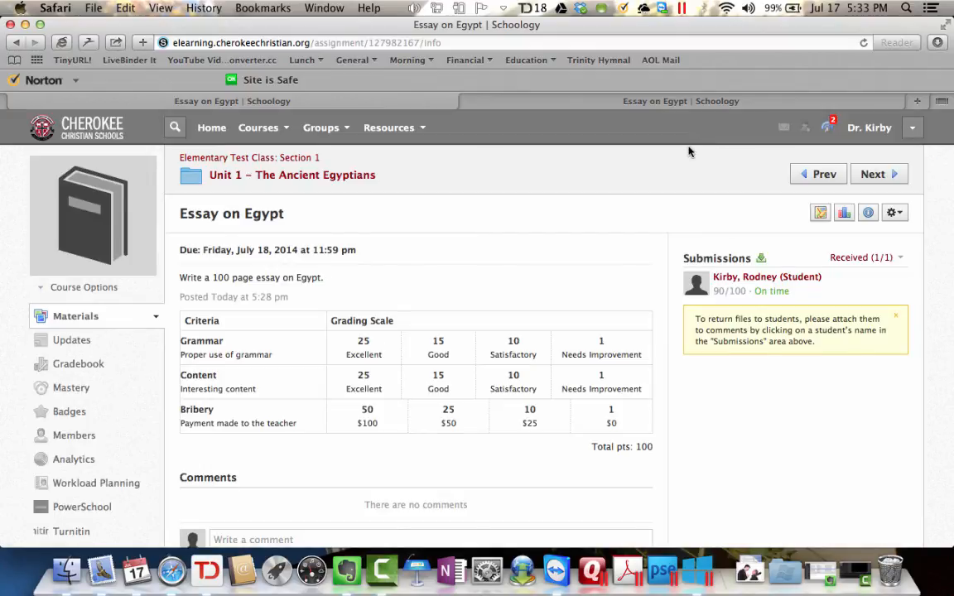
# Switch to the student's view of the course and open Essay on Egypt from the new grade notification
pyautogui.click(719, 103)
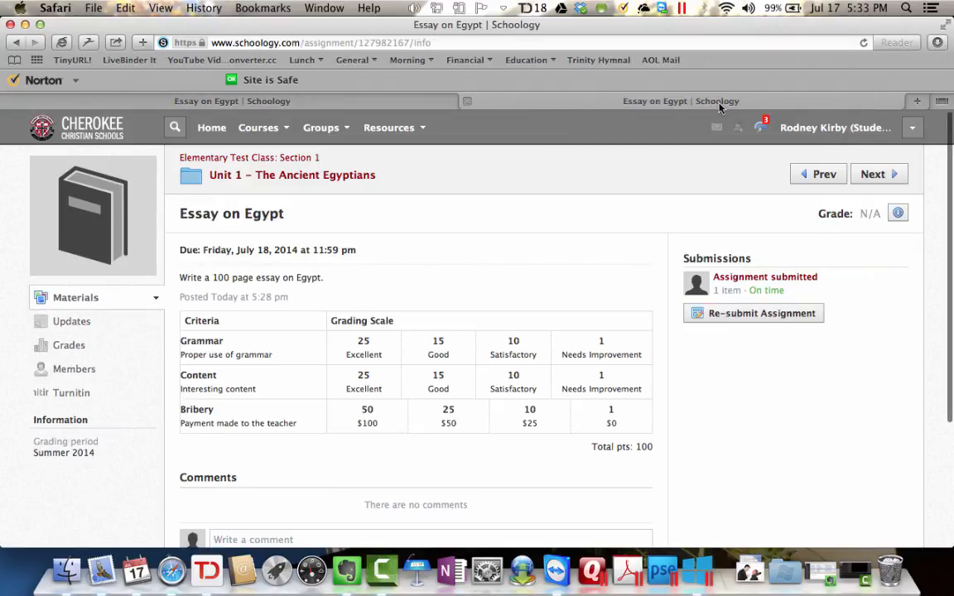
pyautogui.click(295, 159)
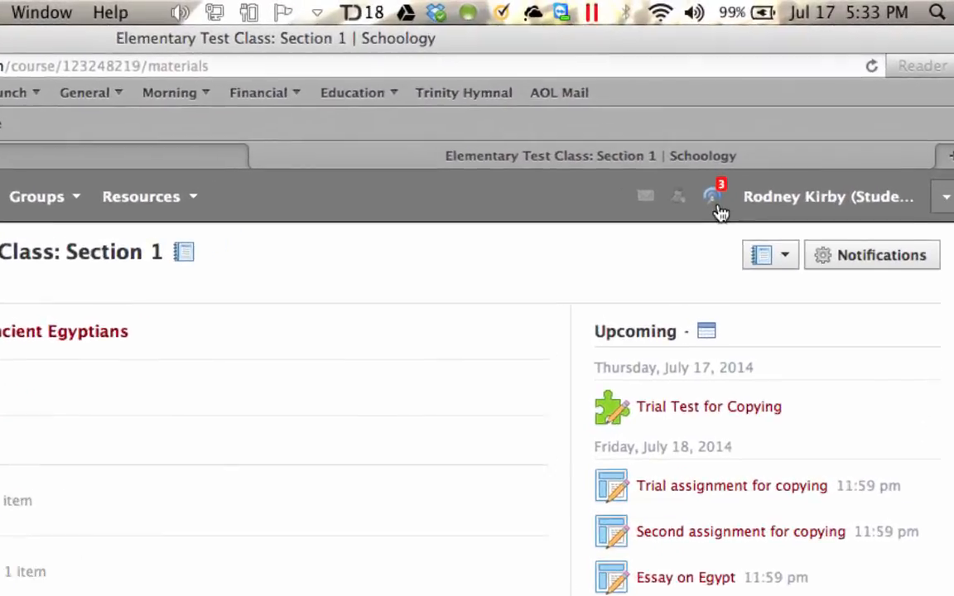
pyautogui.click(759, 126)
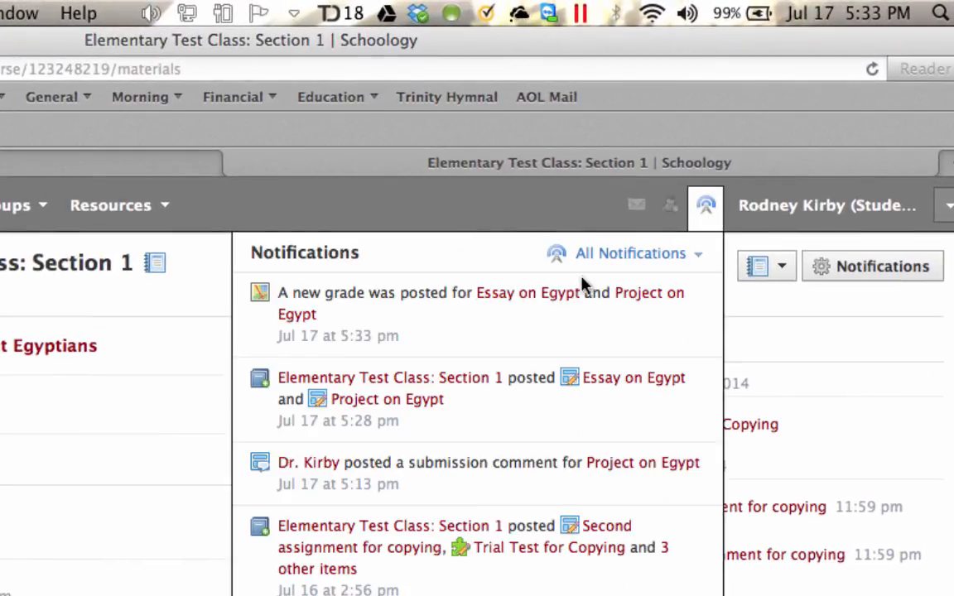
pyautogui.click(526, 298)
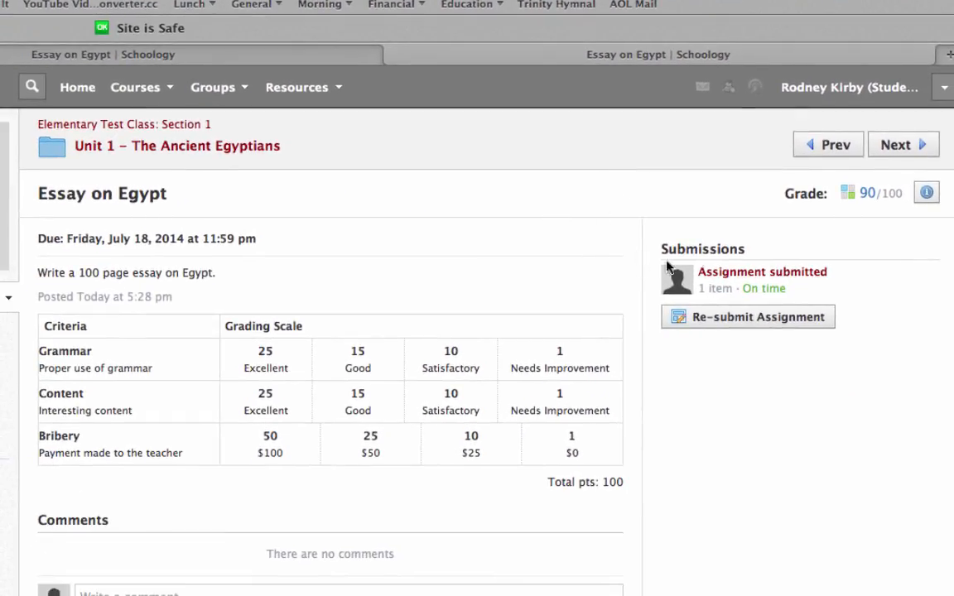
# Examine the student's graded rubric for Essay on Egypt, including the teacher's Grammar comment, and close it
pyautogui.click(867, 204)
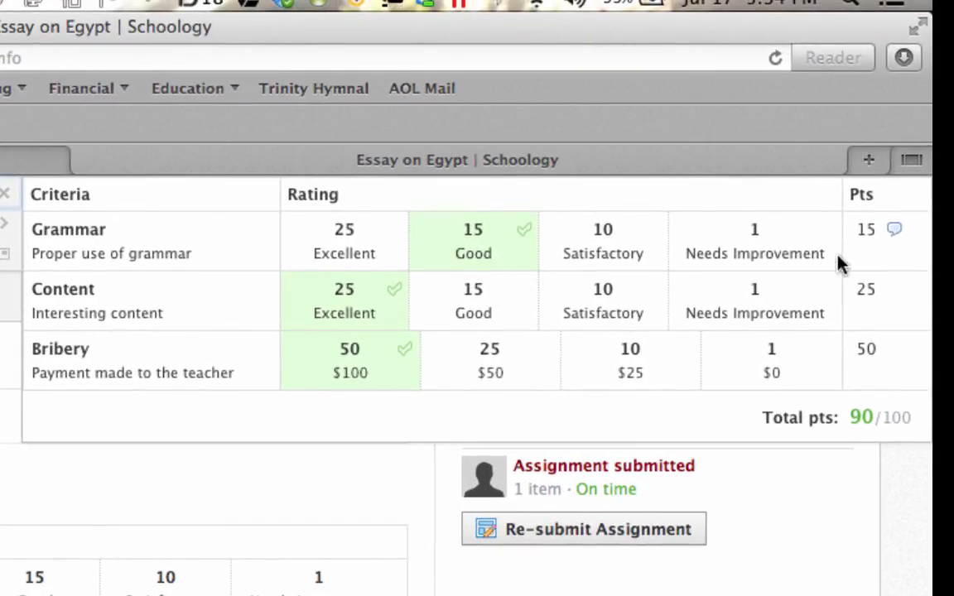
pyautogui.moveTo(898, 239)
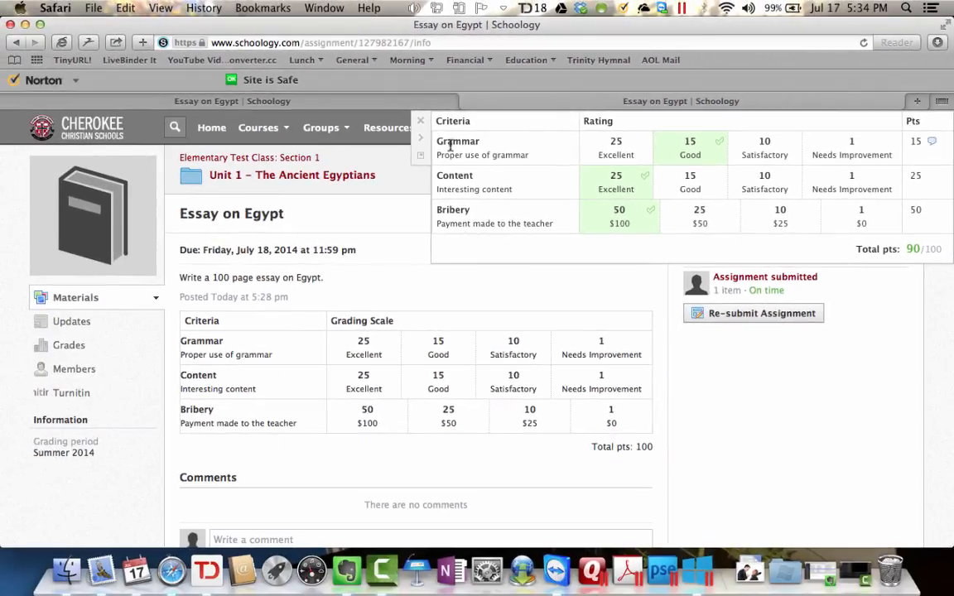
pyautogui.click(421, 123)
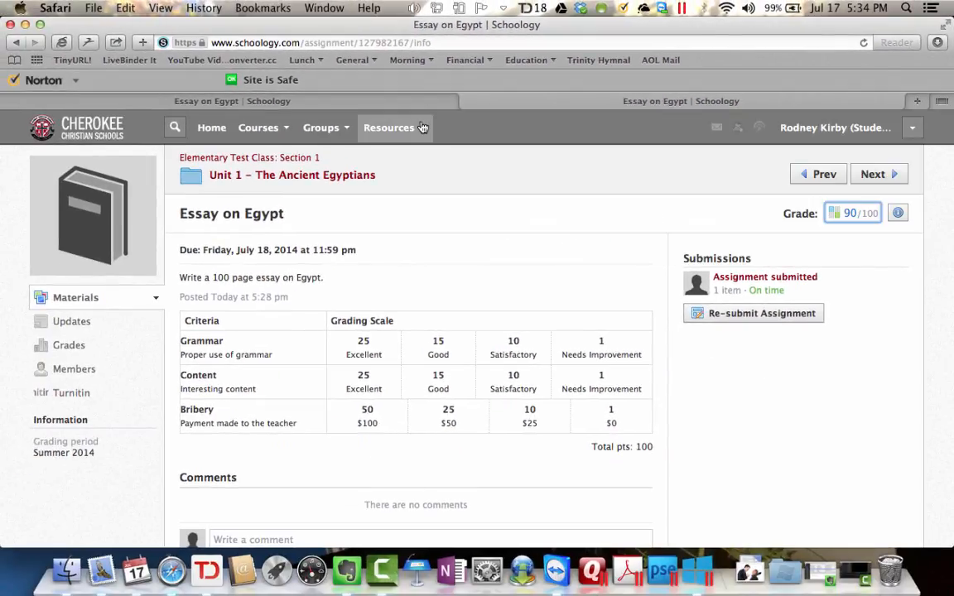